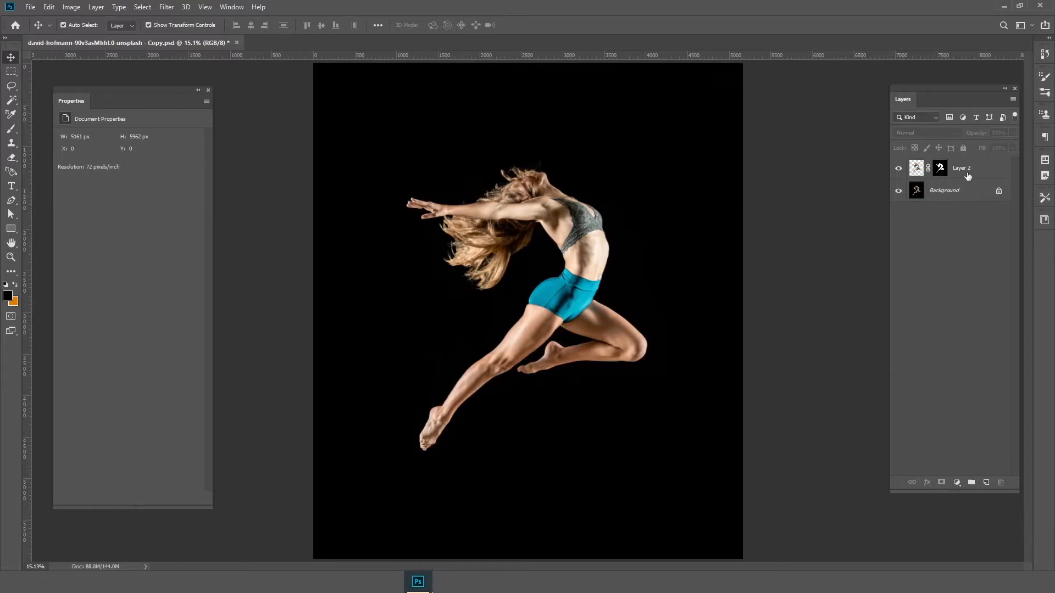
Apply a Black & White adjustment with the Default preset to Layer 2, the cut-out dancer
click(968, 176)
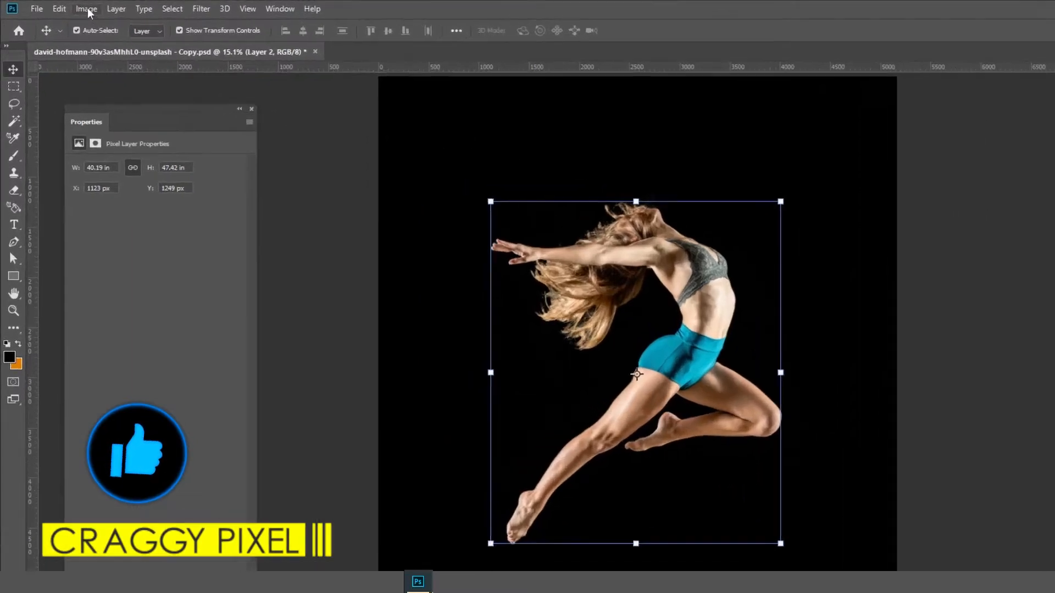
click(71, 6)
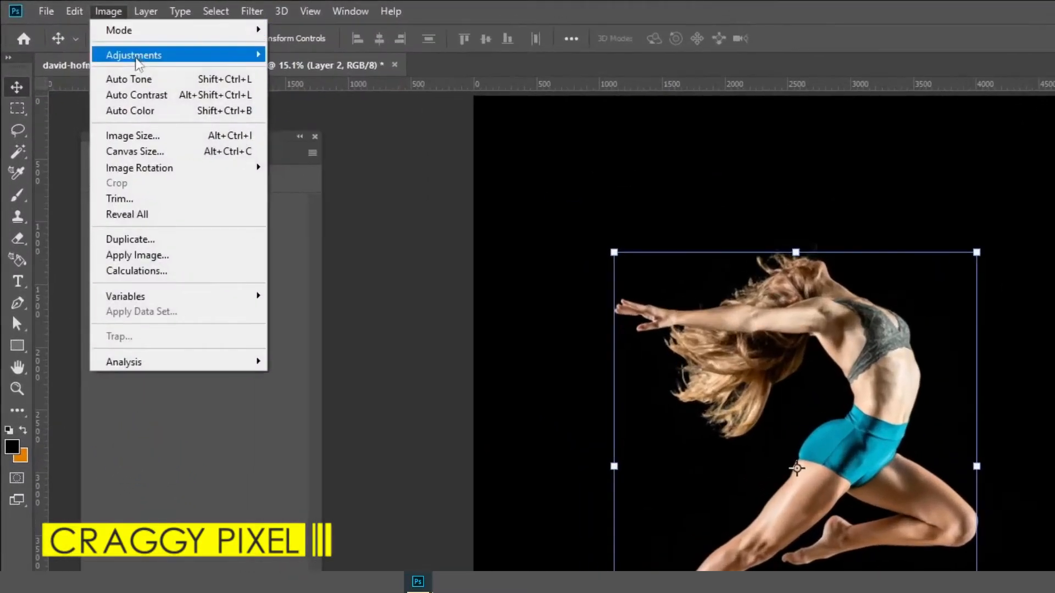
mouse_move(138, 62)
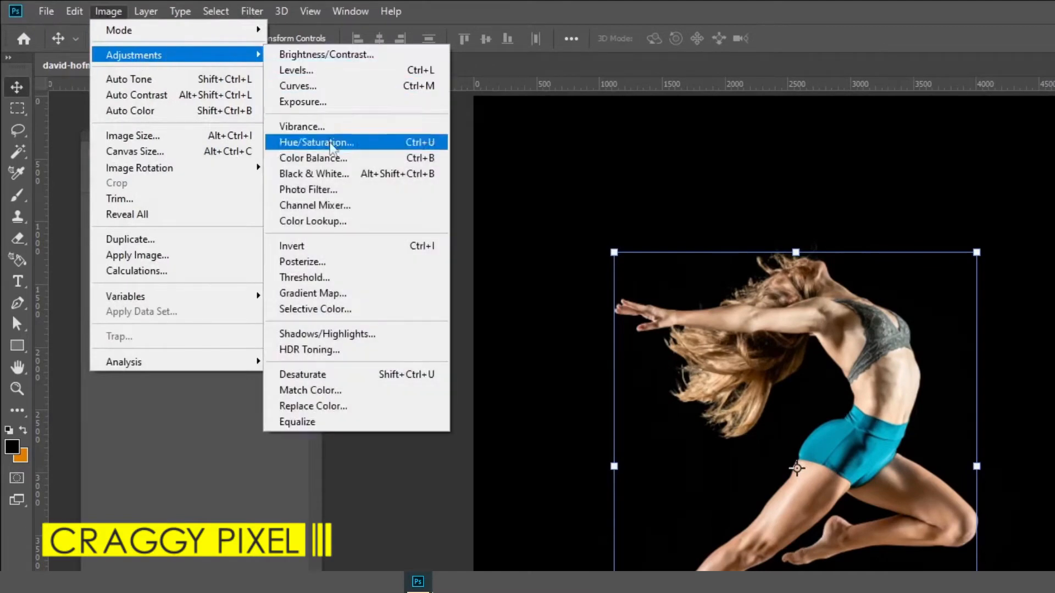
click(333, 174)
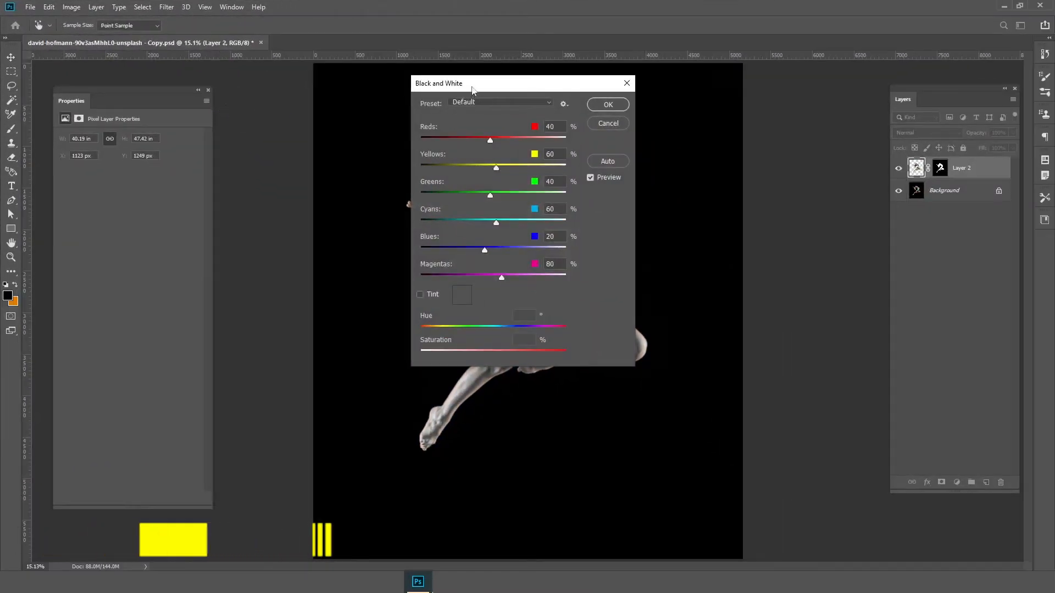
drag(472, 90, 716, 84)
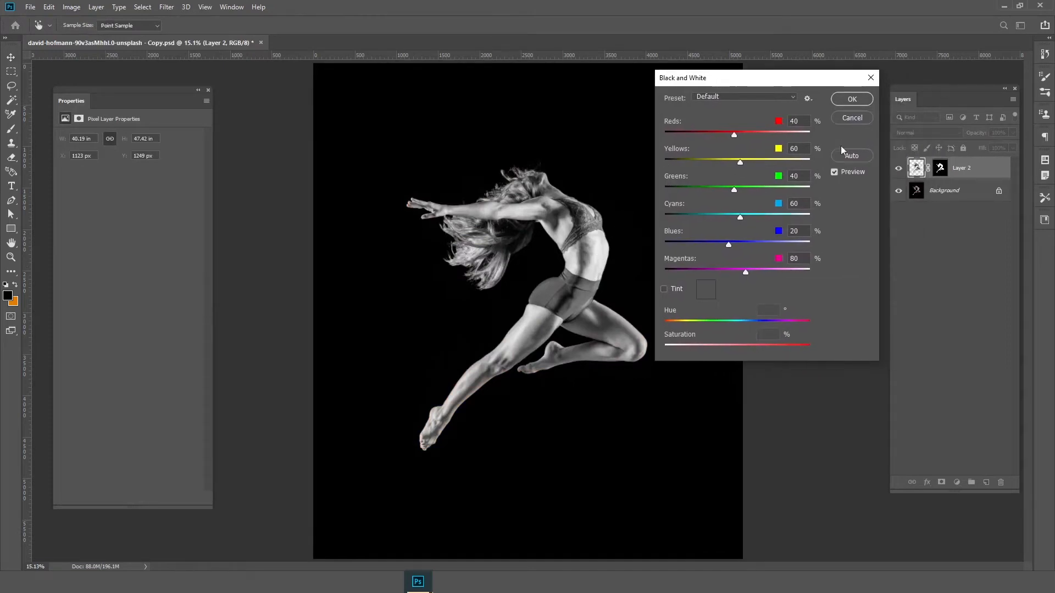
click(843, 101)
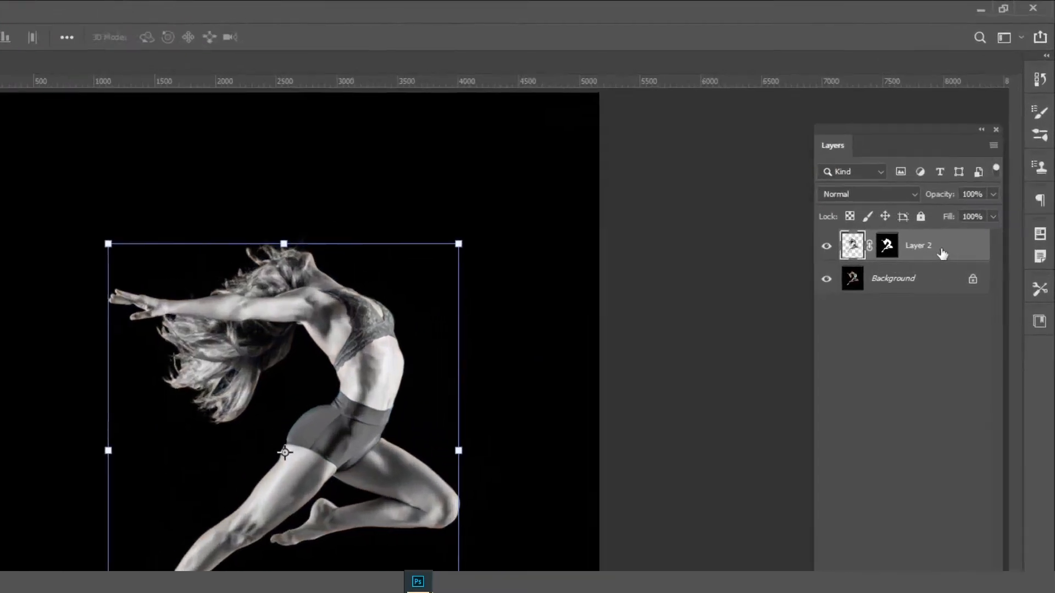
Duplicate Layer 2 and set the duplicate's blend mode to Difference
right_click(974, 178)
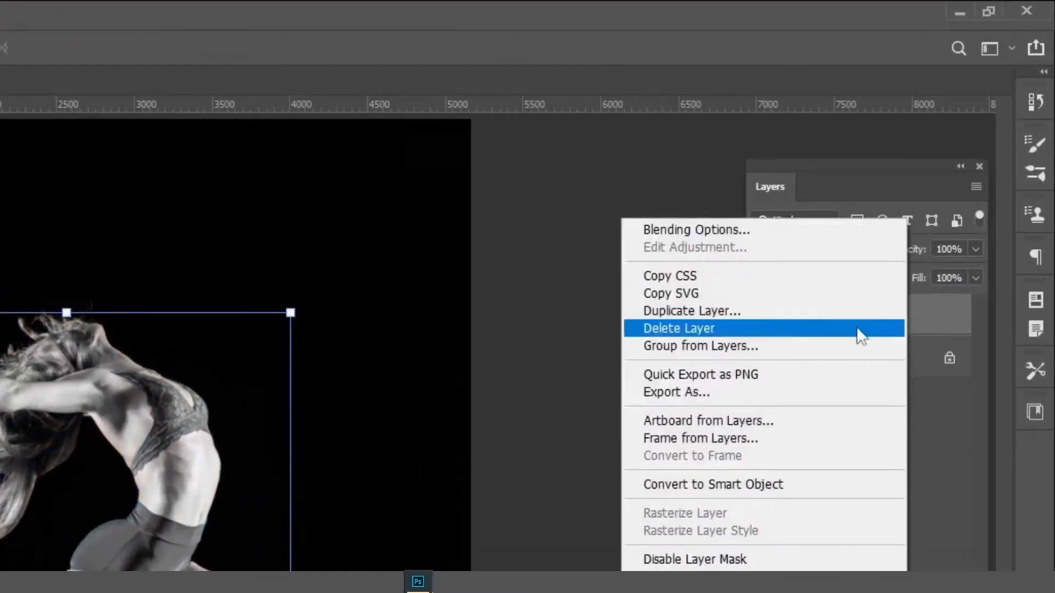
click(808, 318)
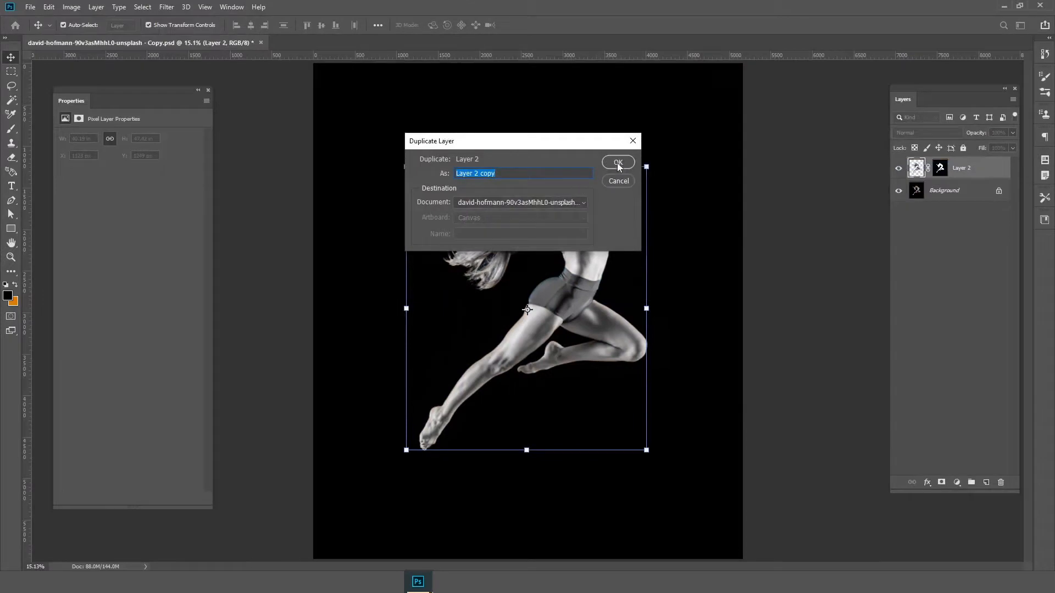
click(617, 163)
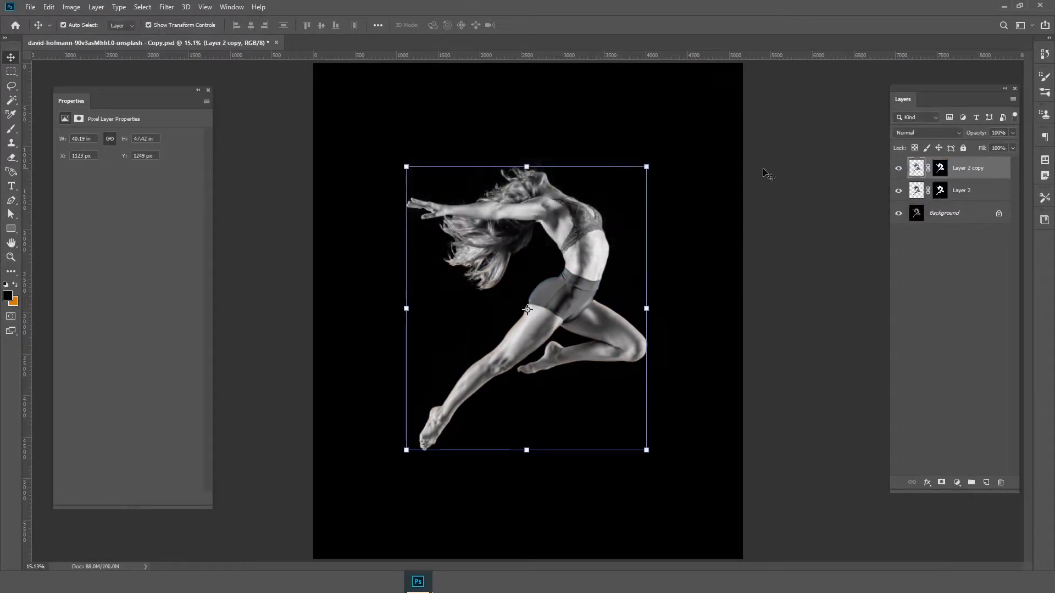
click(925, 134)
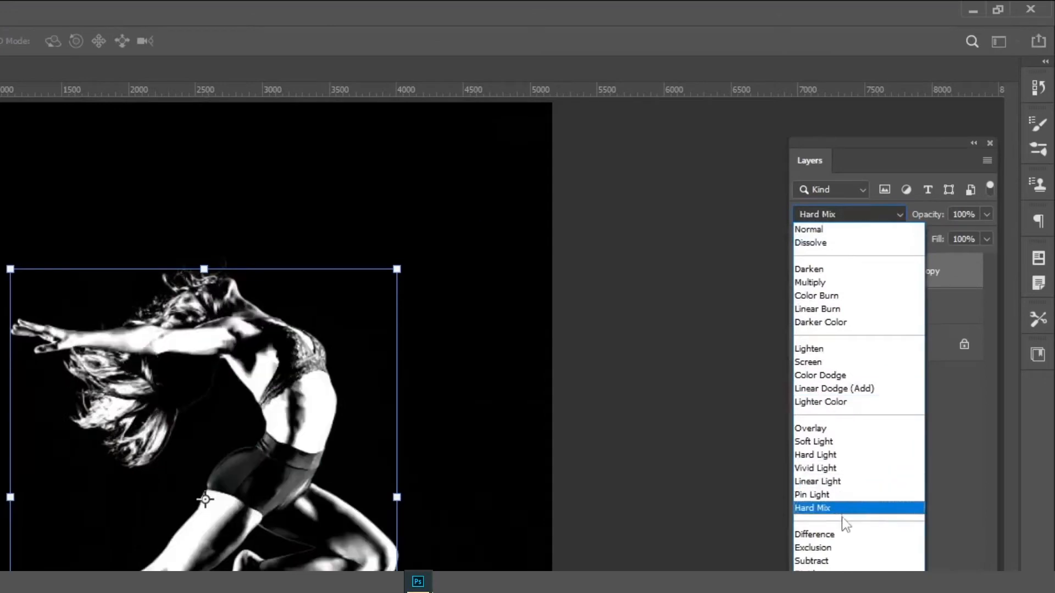
click(845, 540)
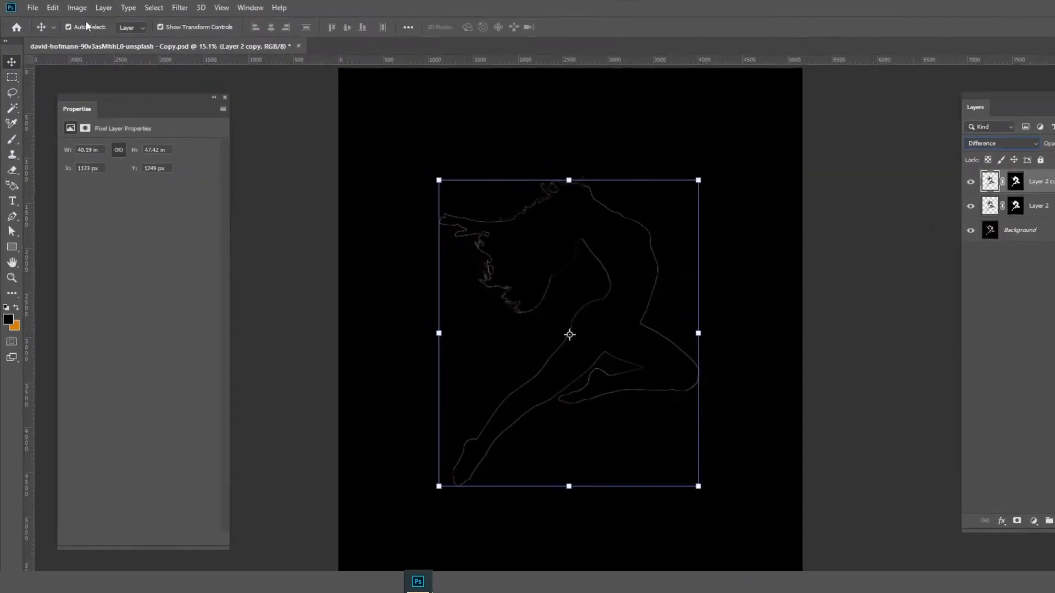
Invert the colors of Layer 2 copy and merge it with Layer 2
click(77, 7)
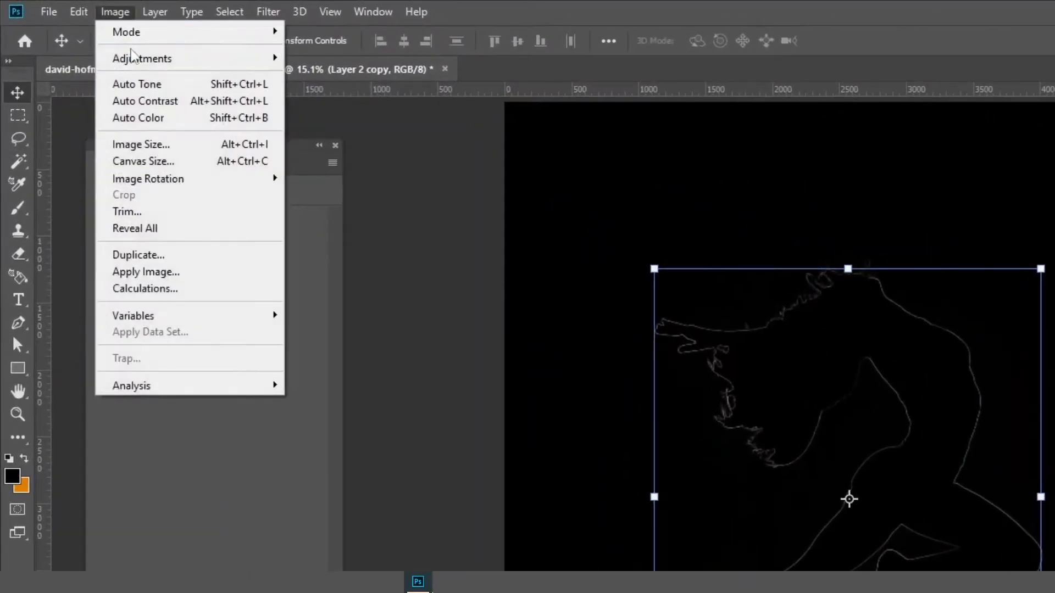
mouse_move(160, 43)
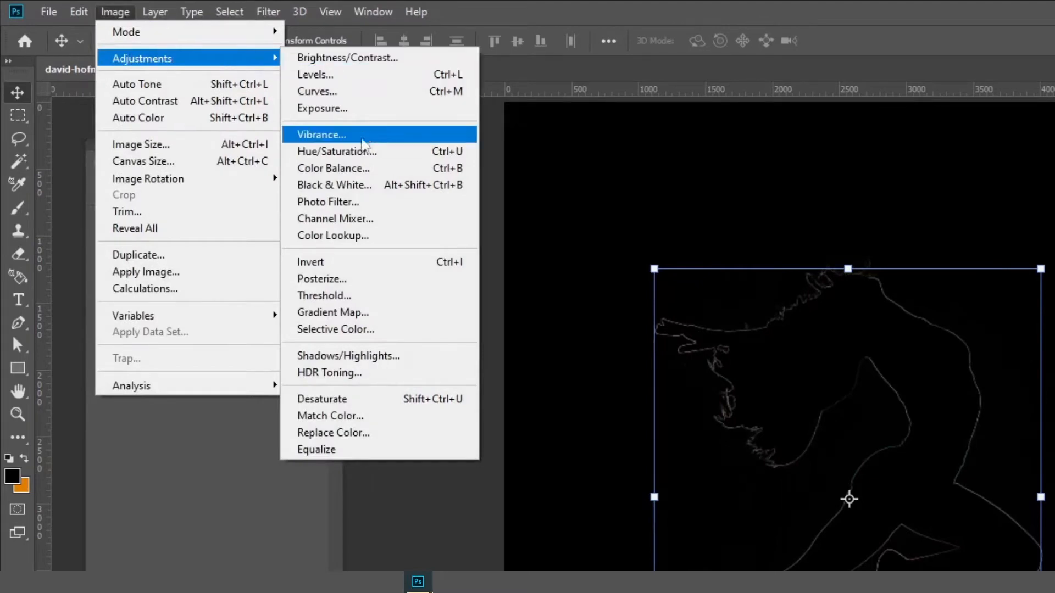
click(374, 265)
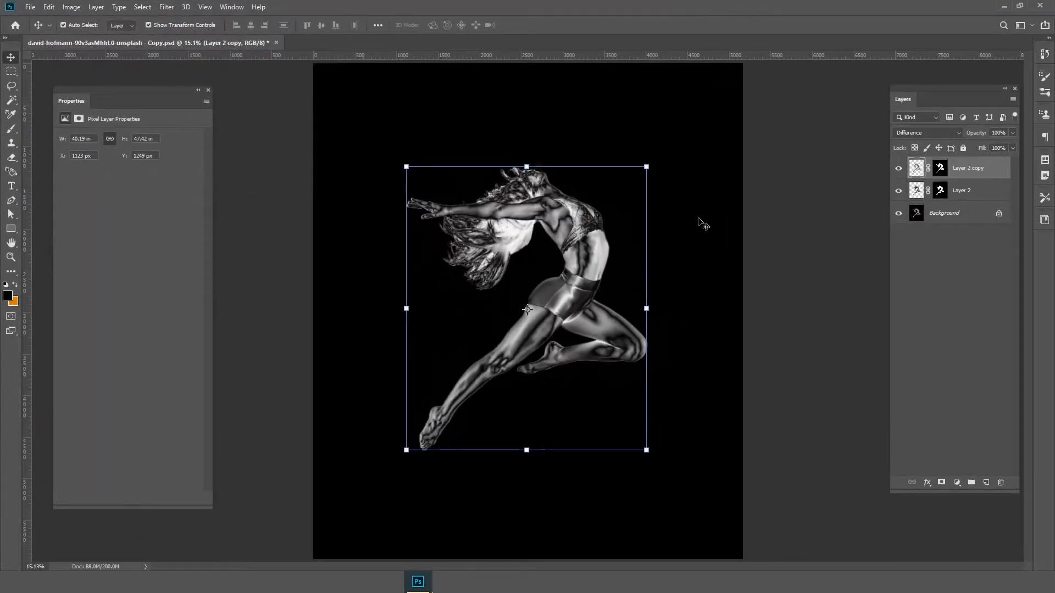
shift+click(987, 195)
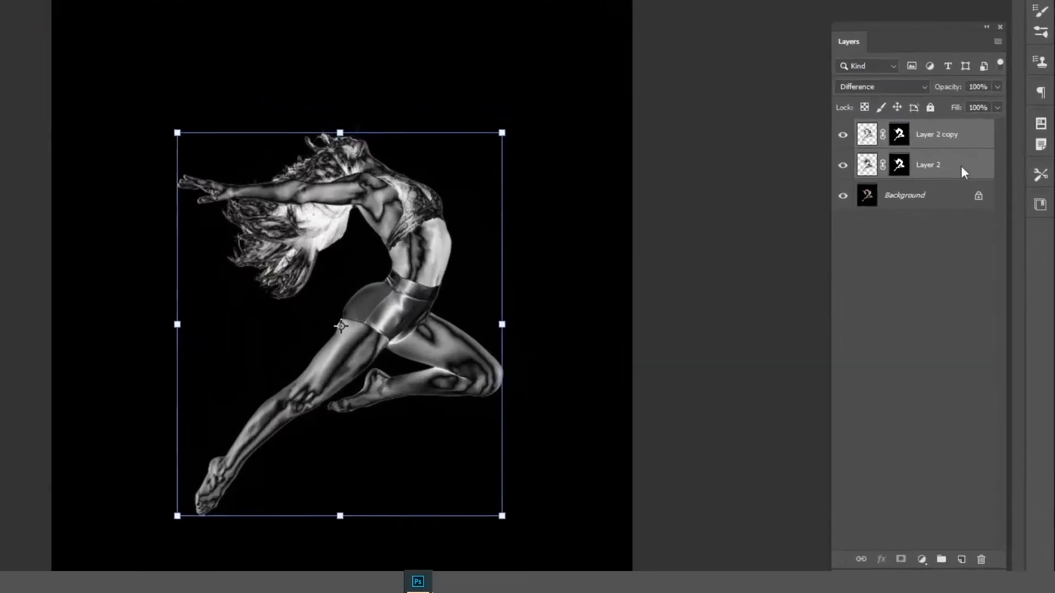
right_click(986, 192)
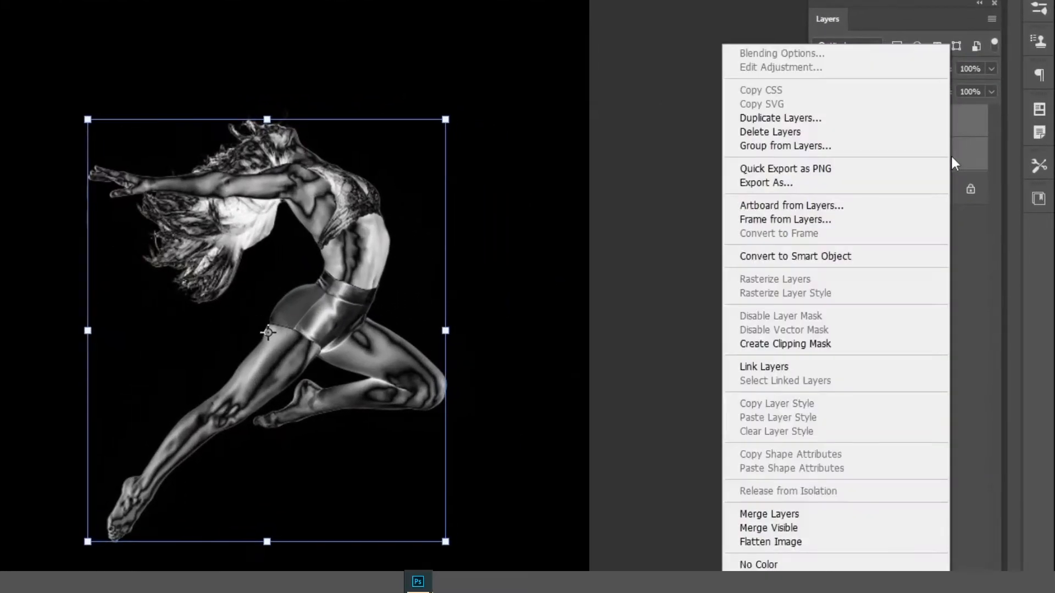
click(816, 516)
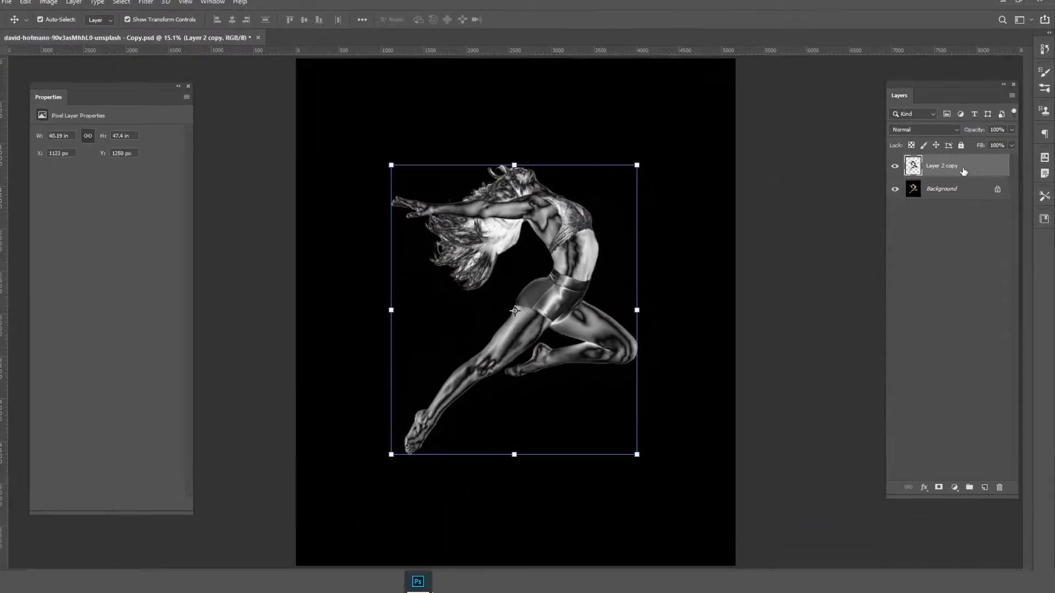
Duplicate the merged Layer 2 copy and set the new layer's blend mode to Difference
right_click(966, 179)
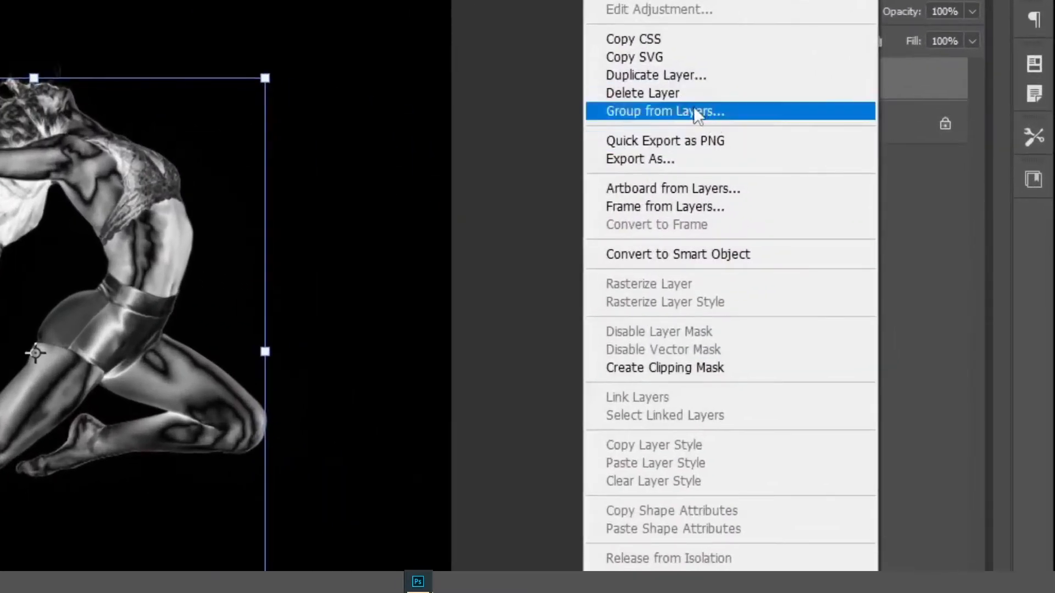
click(674, 80)
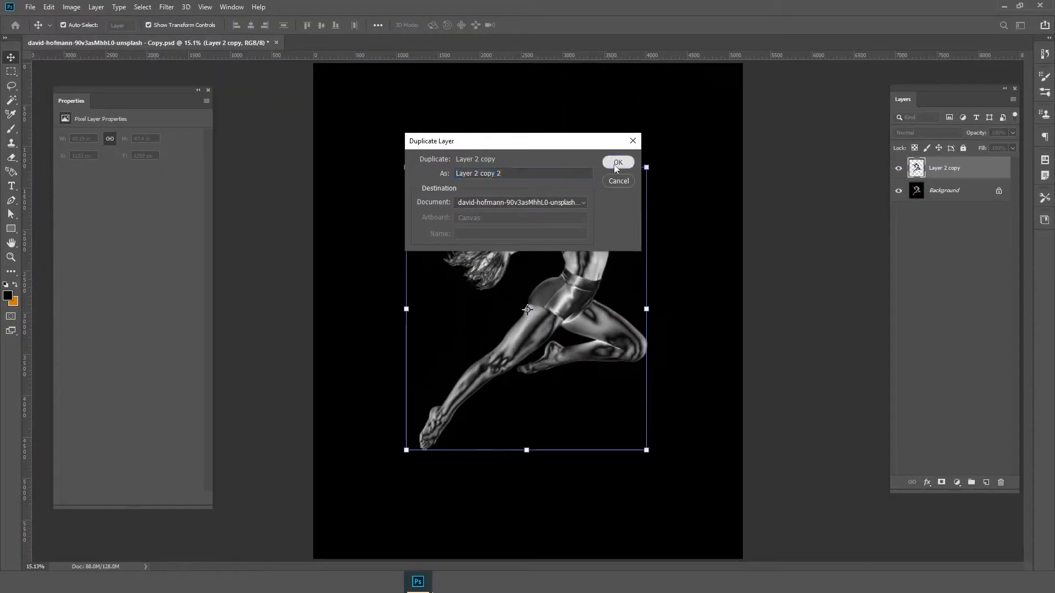
click(244, 77)
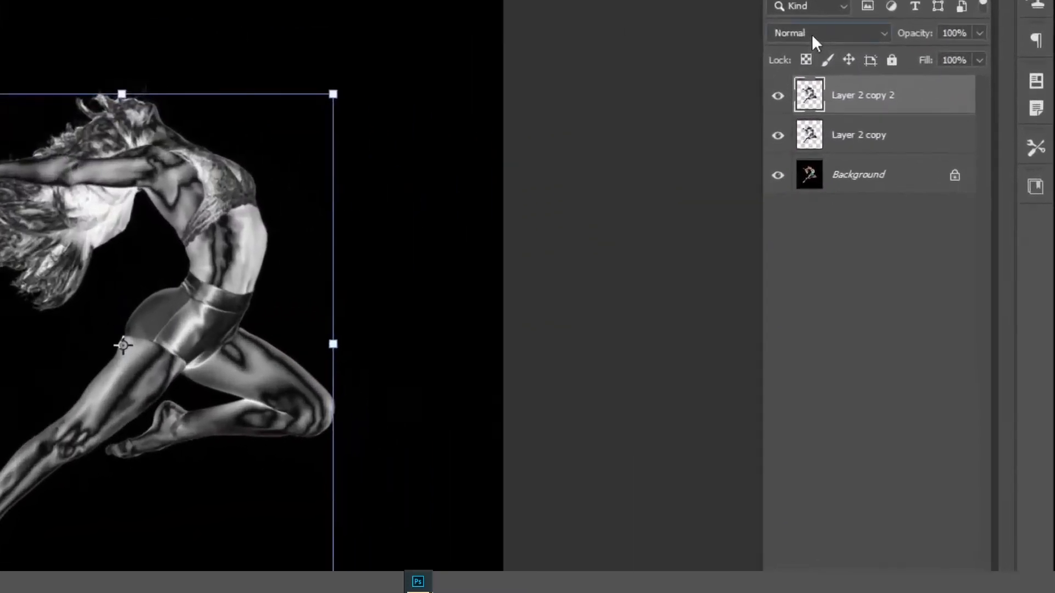
click(919, 133)
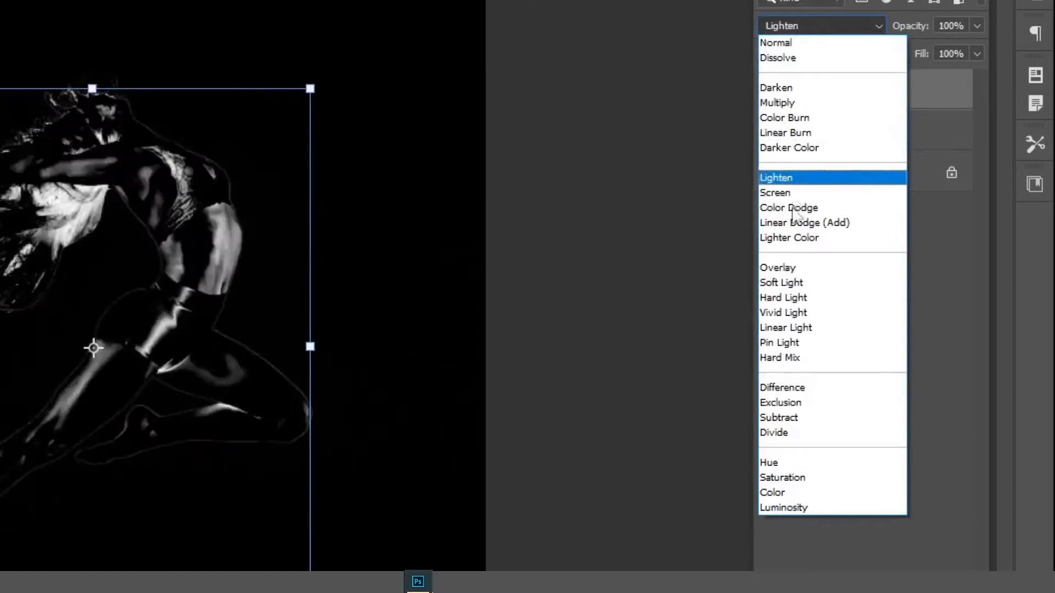
click(786, 387)
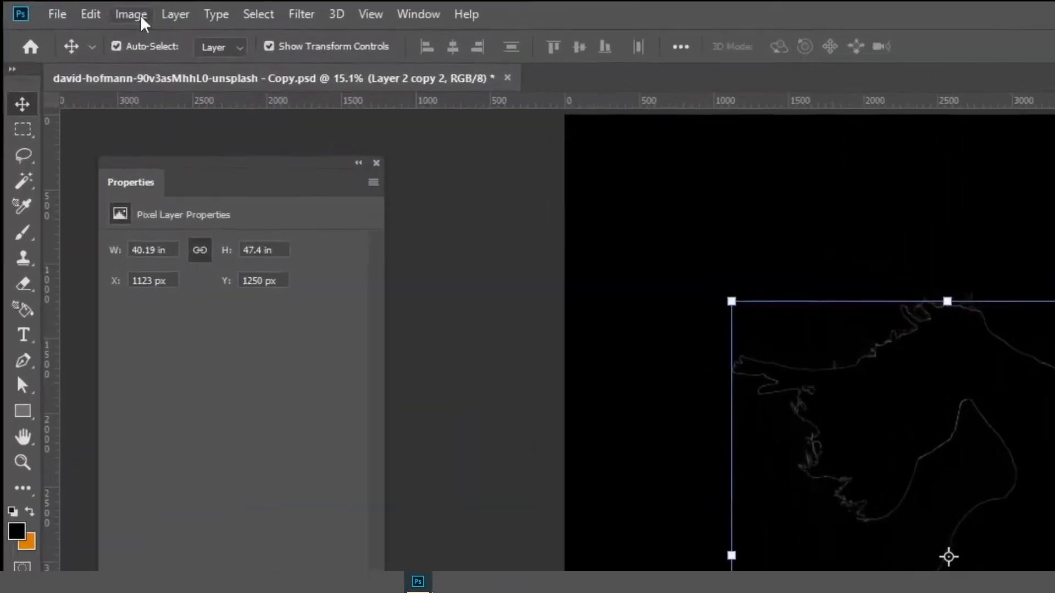
Invert the colors of Layer 2 copy 2 and merge it with Layer 2 copy
click(88, 7)
mouse_move(183, 74)
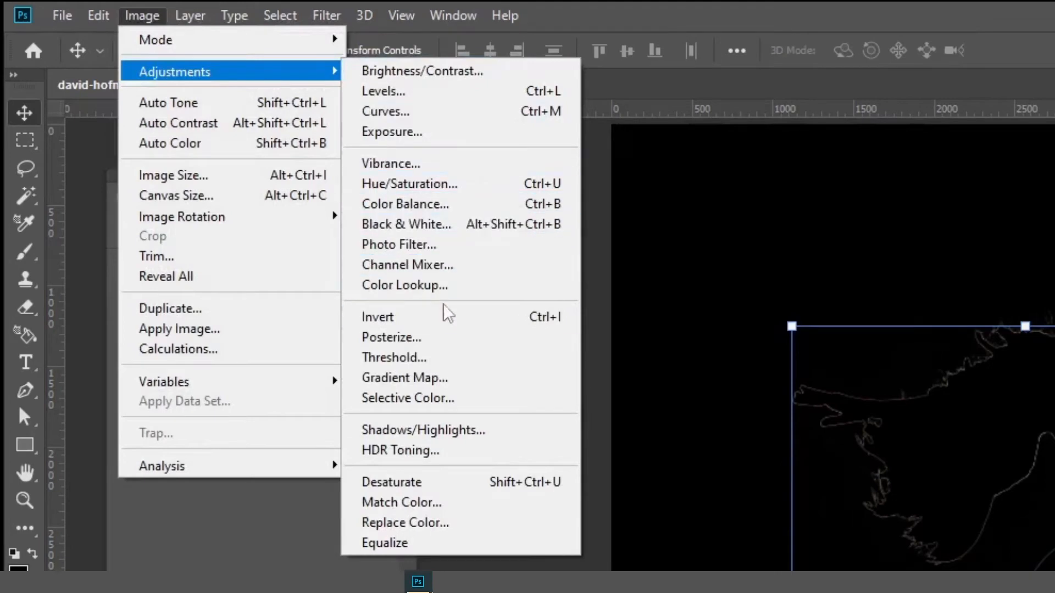
click(447, 317)
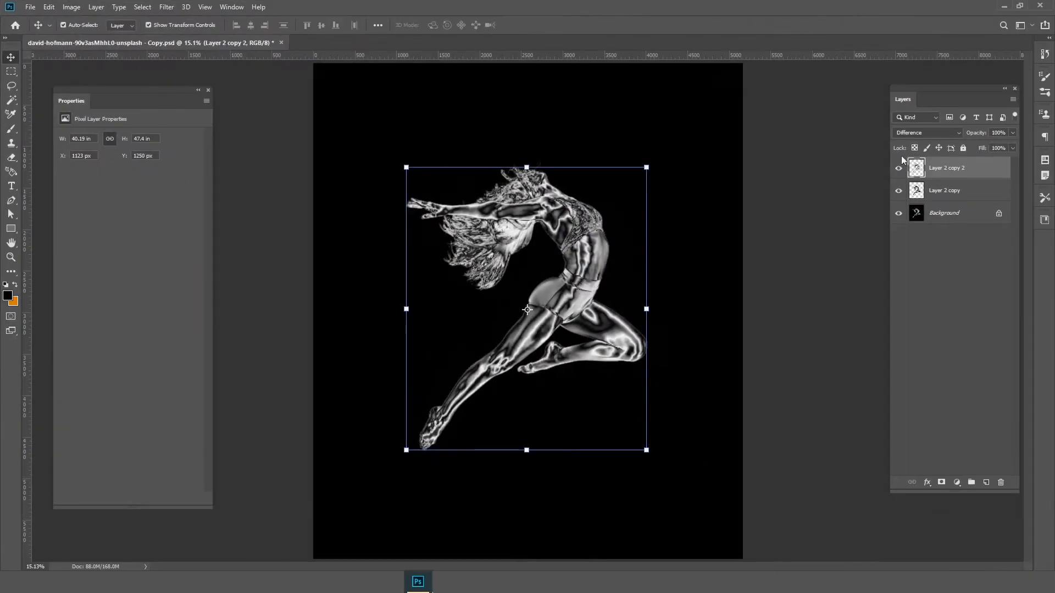
ctrl+click(971, 191)
right_click(971, 191)
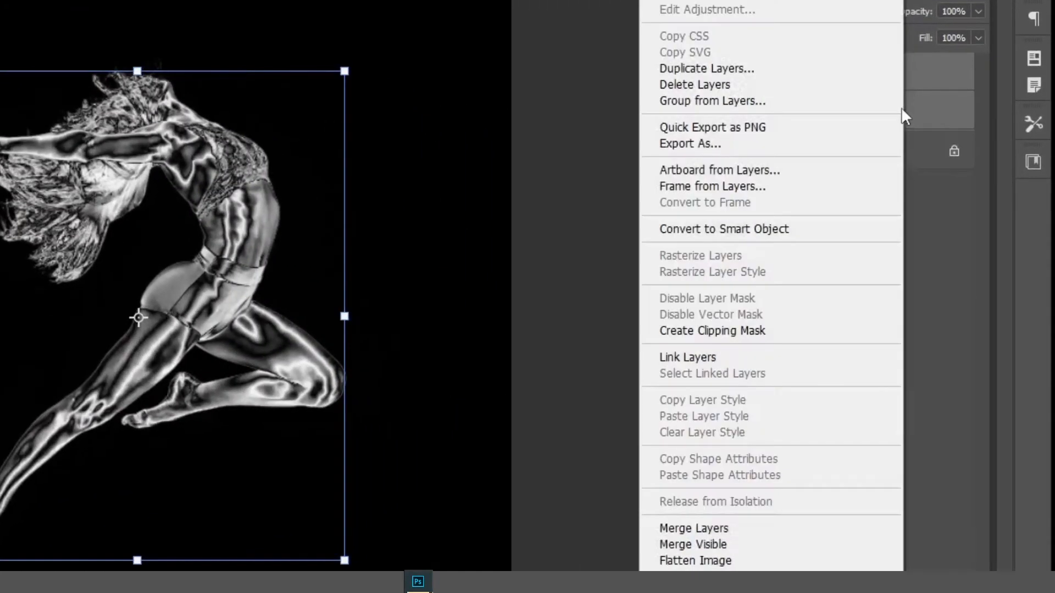
click(748, 528)
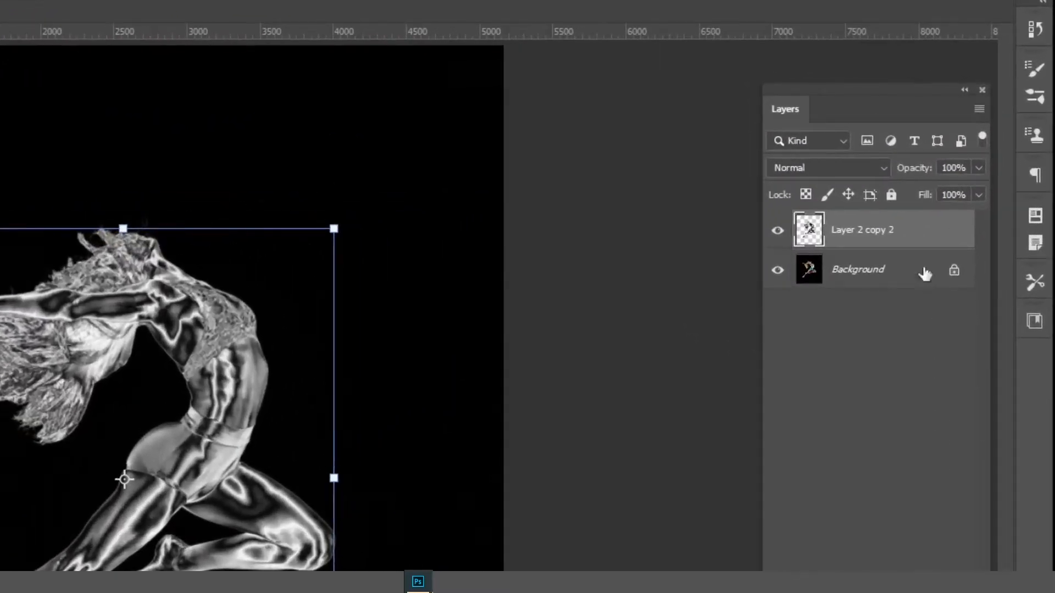
Duplicate the merged Layer 2 copy 2 and set the new layer's blend mode to Difference
right_click(968, 165)
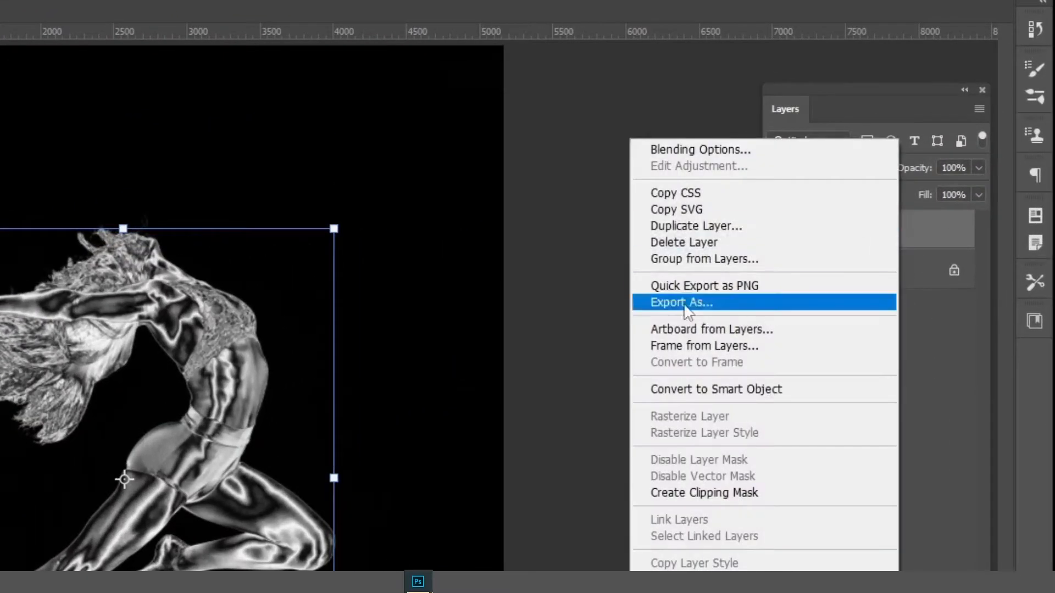
click(693, 225)
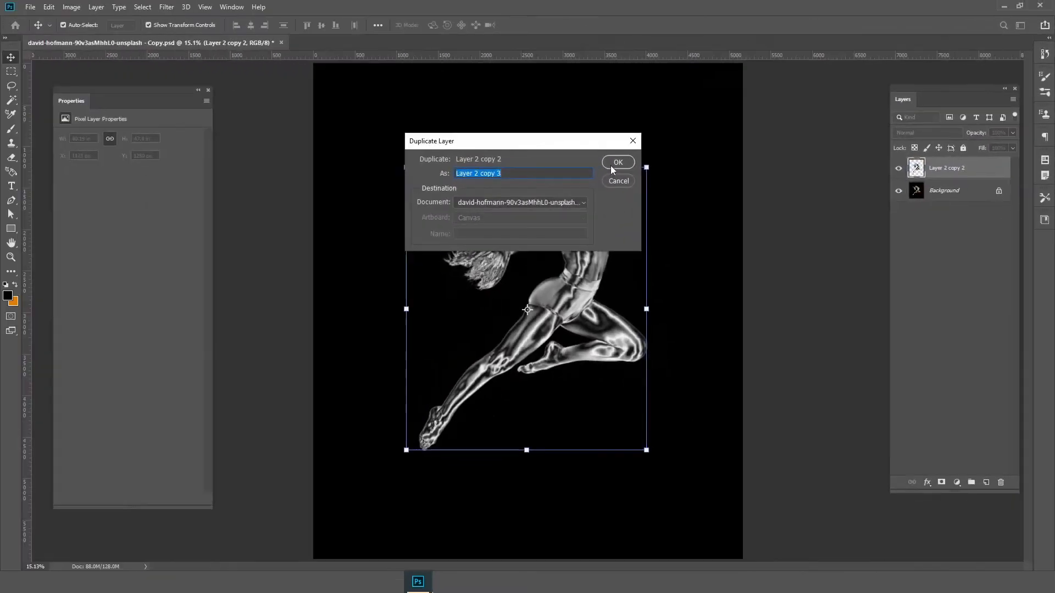
click(422, 196)
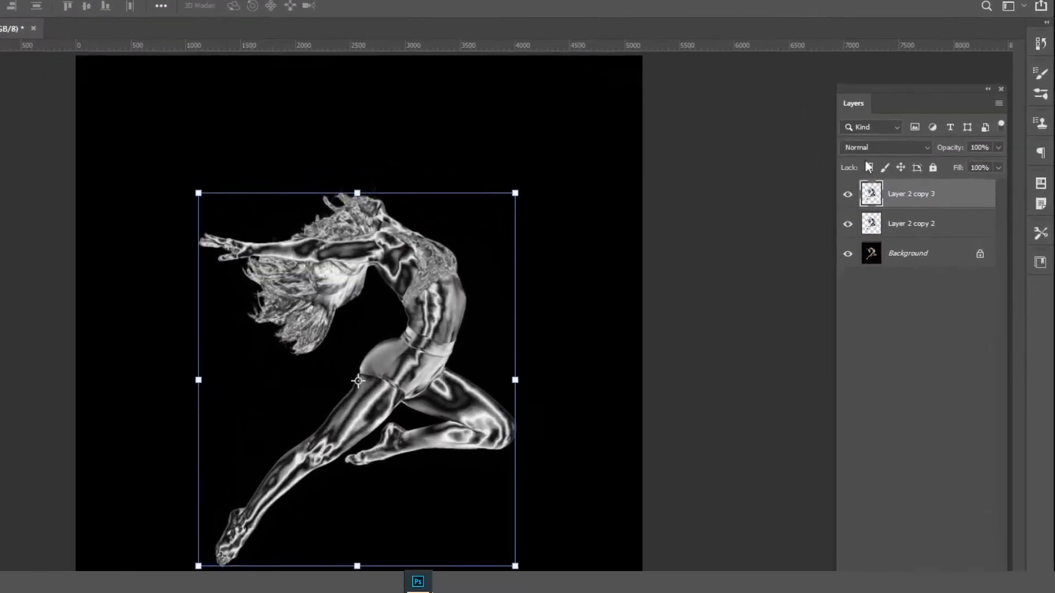
click(927, 133)
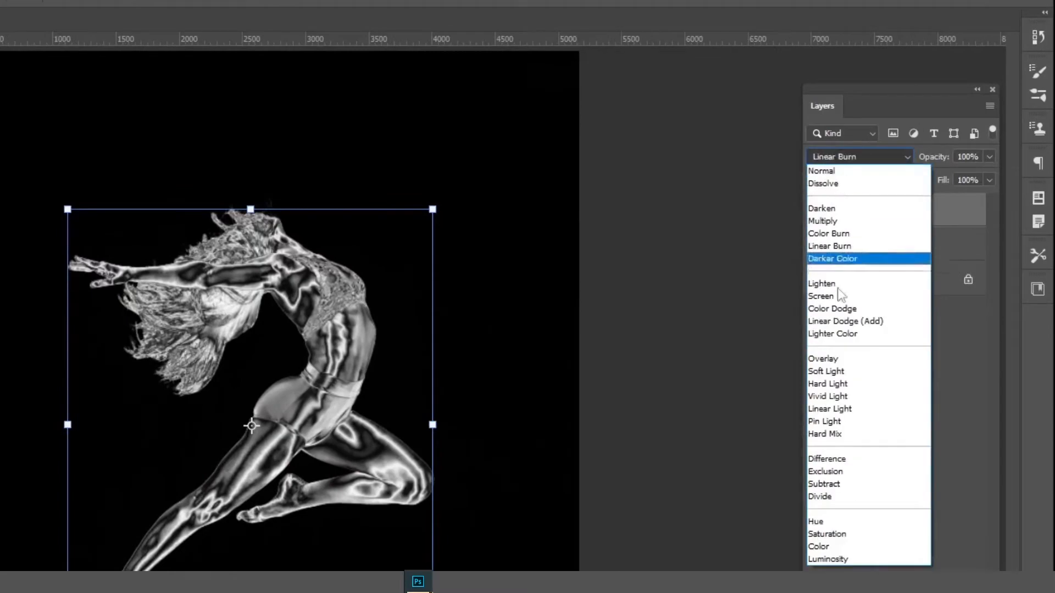
click(827, 459)
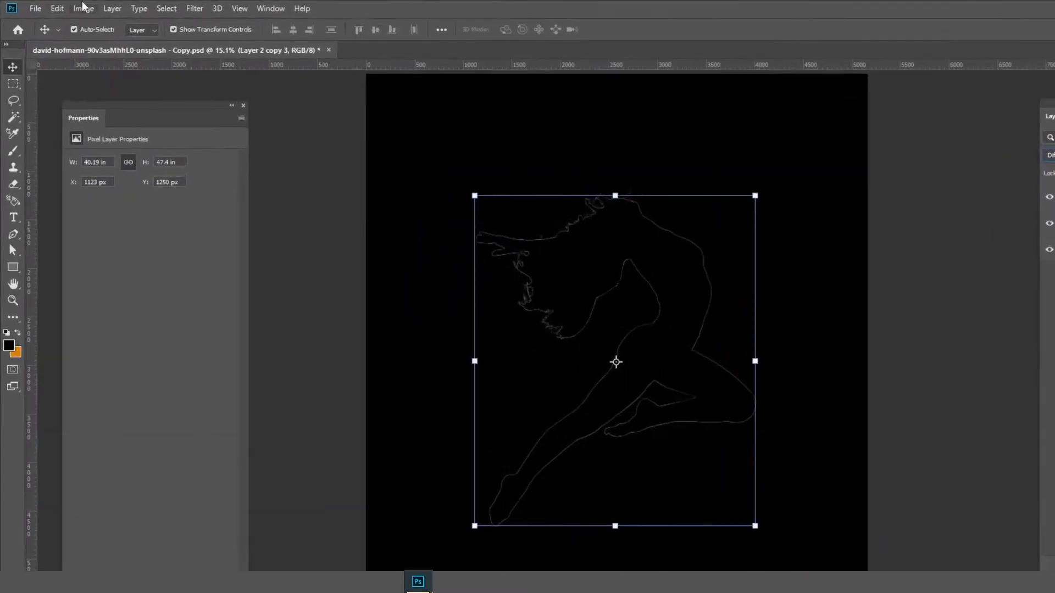
Invert the colors of Layer 2 copy 3 and merge it with Layer 2 copy 2
click(82, 8)
mouse_move(103, 43)
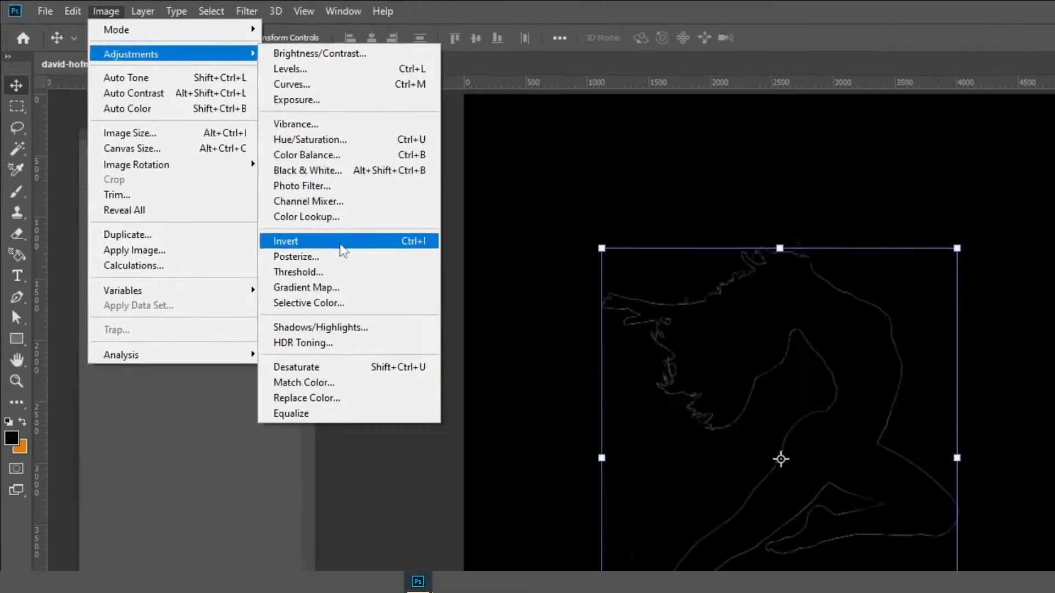
click(340, 243)
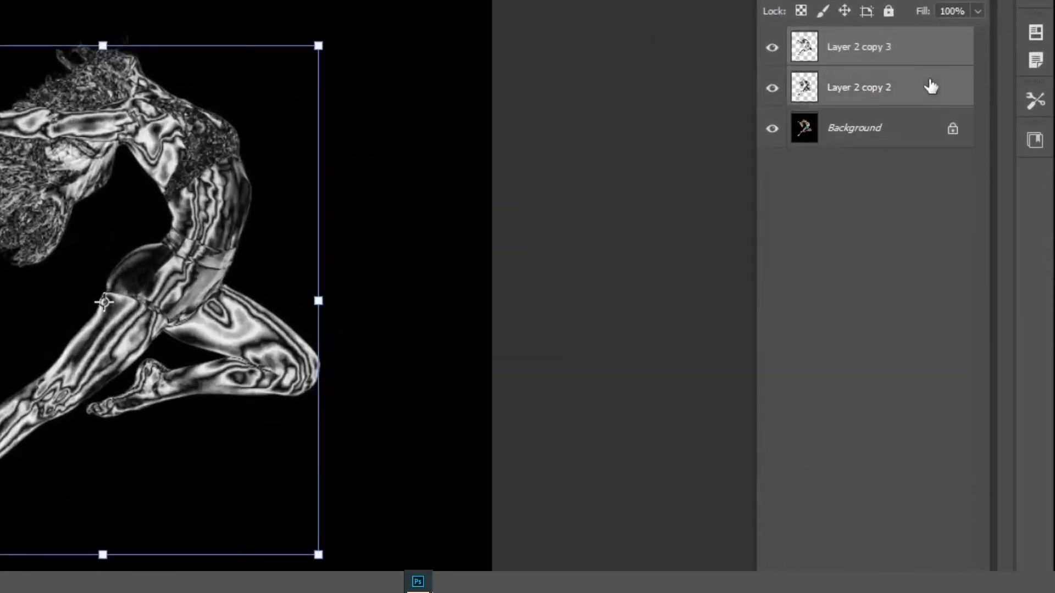
right_click(930, 86)
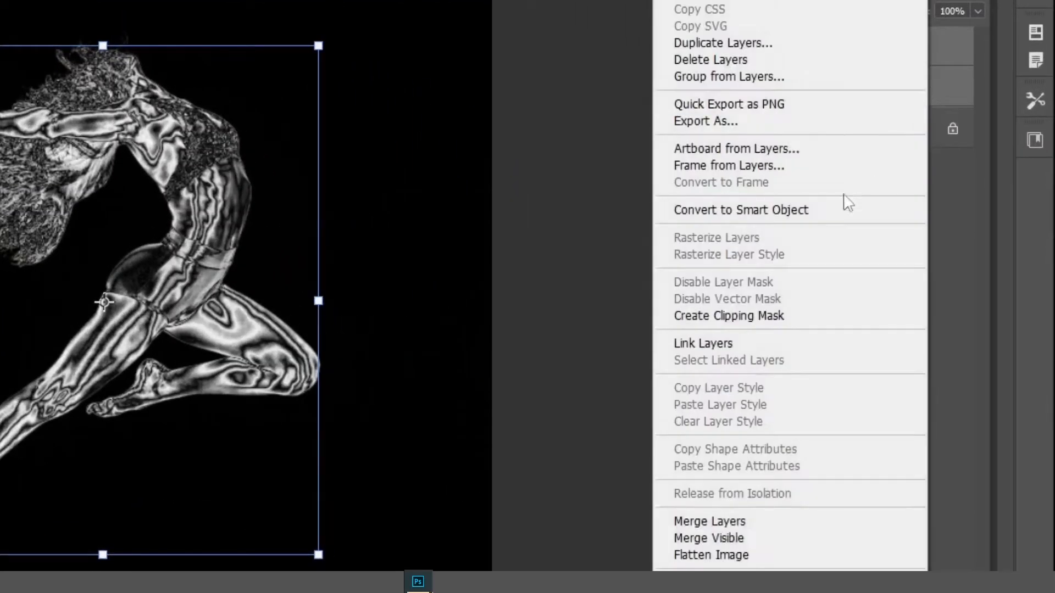
click(745, 521)
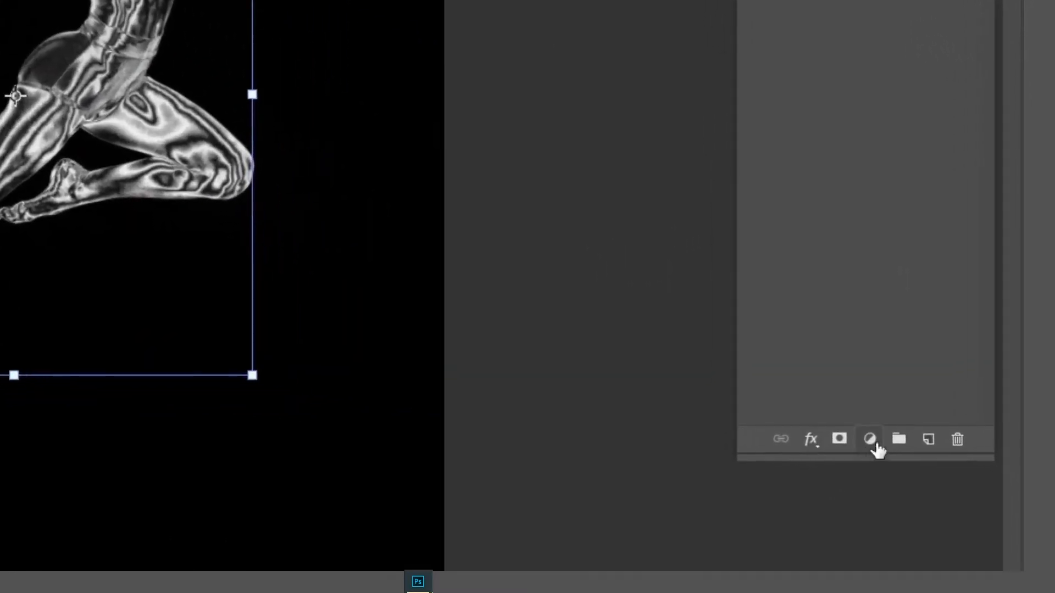
Add a Gradient Map adjustment layer above Layer 2 copy 3 and open its gradient for editing
click(875, 444)
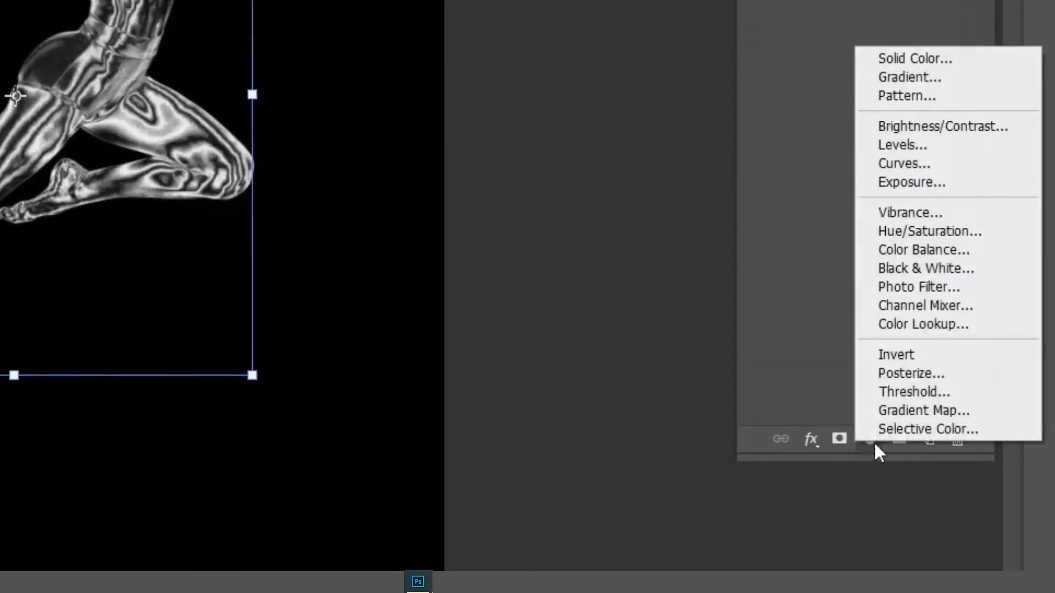
click(1030, 411)
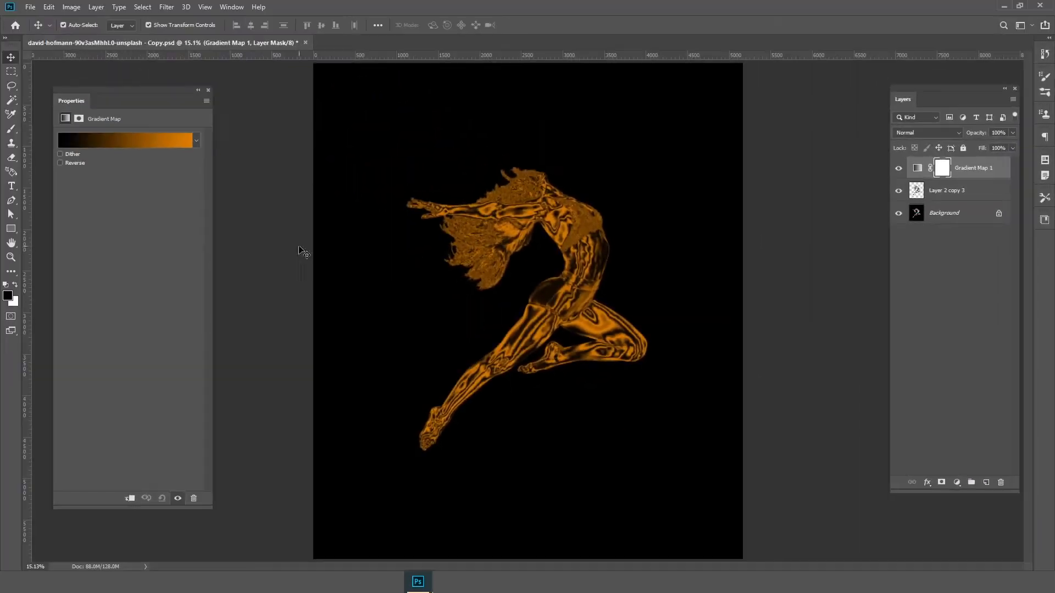
click(122, 140)
drag(748, 152, 244, 171)
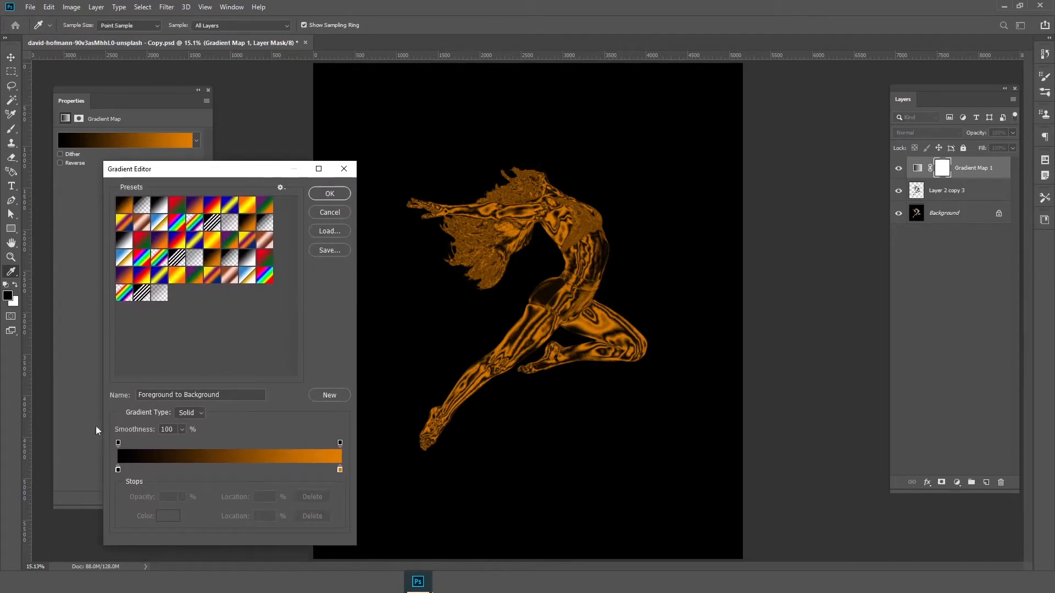
Set the color of the gradient's starting stop to dark brown 2d1203
click(118, 470)
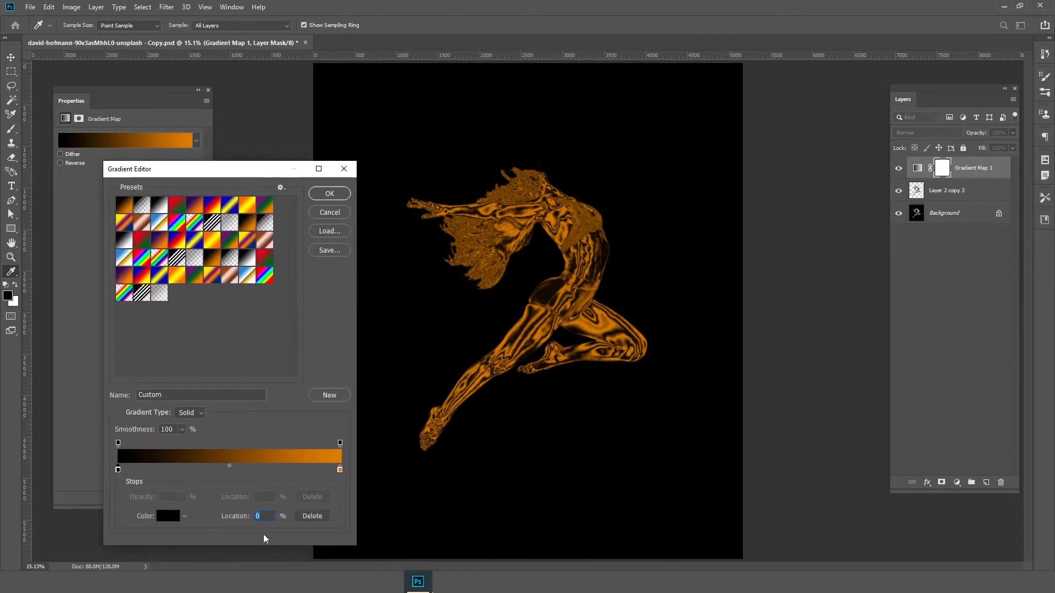
click(168, 516)
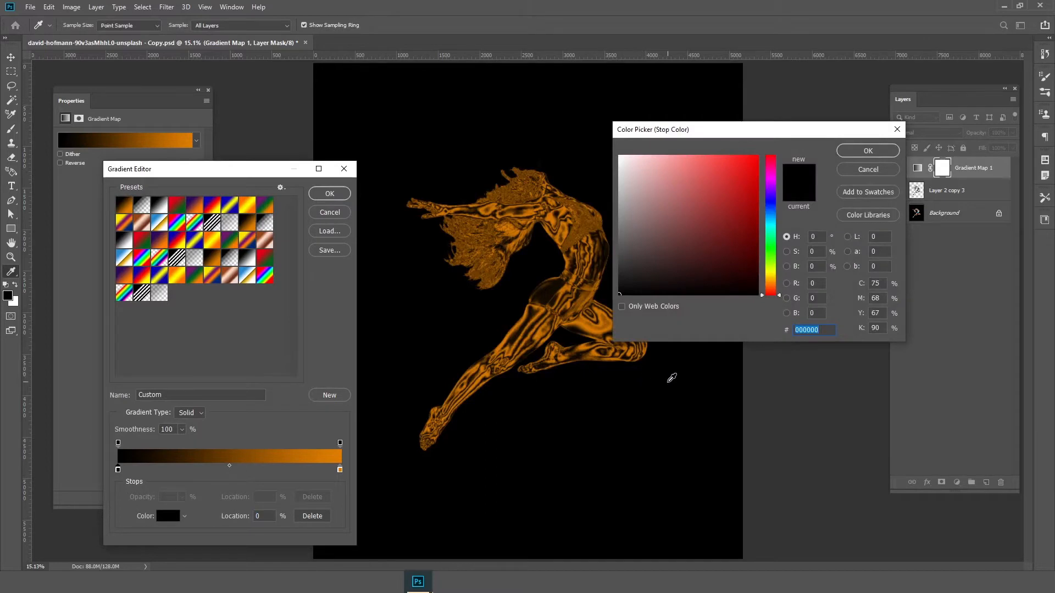
text(2b1000)
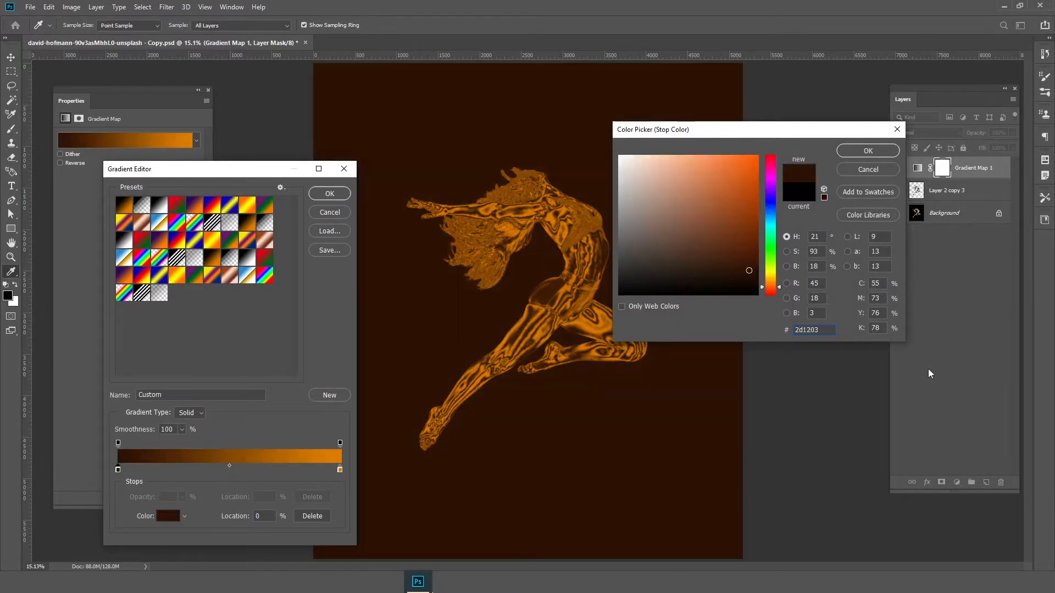
click(868, 151)
Add a middle color stop to the gradient at 49% location and set its color to orange e07e00
click(230, 469)
drag(230, 469, 226, 468)
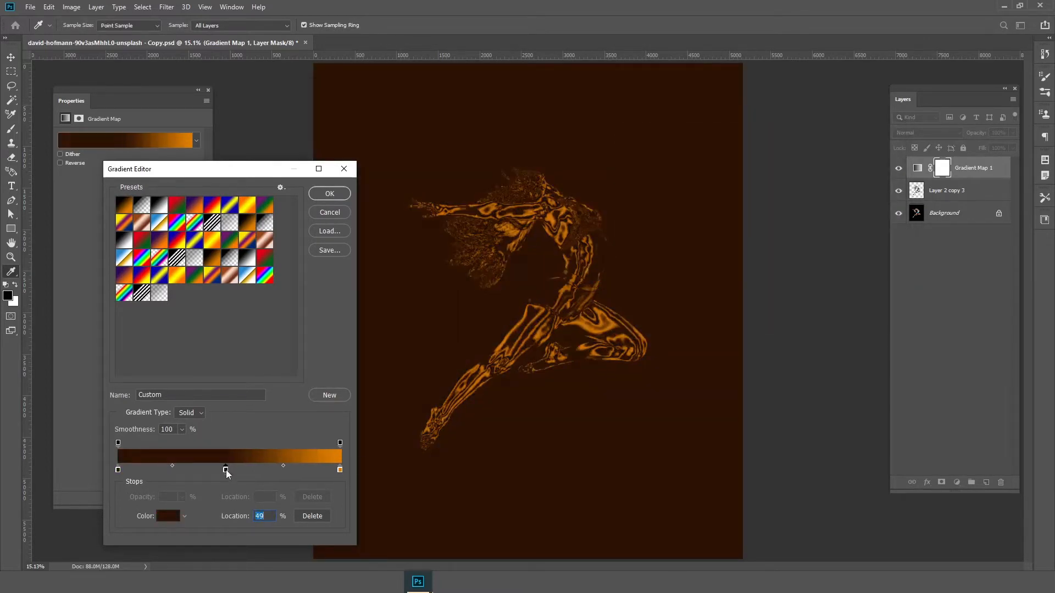
click(169, 516)
text(e07e00)
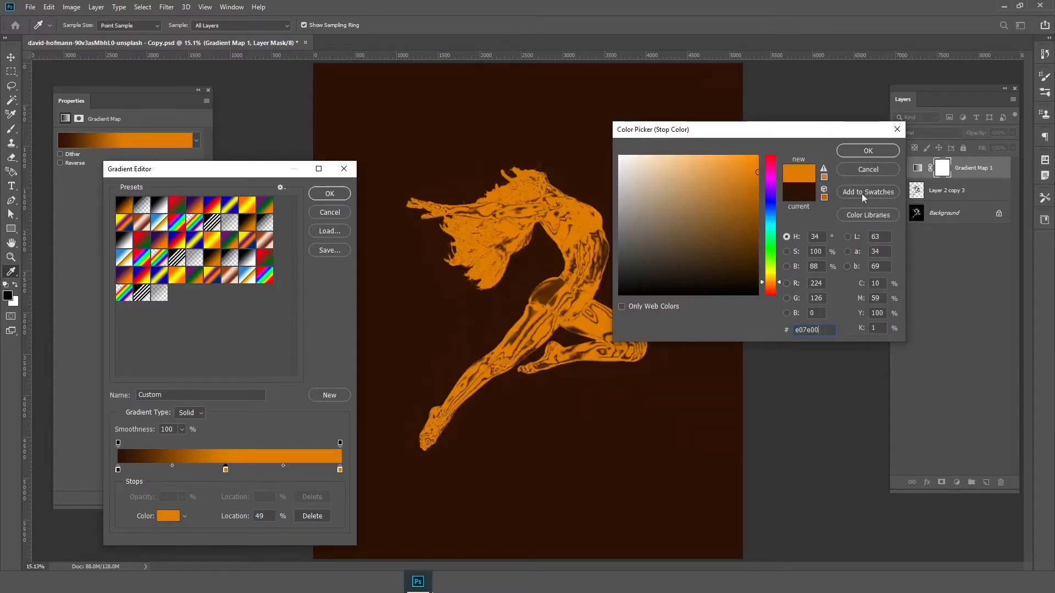
click(868, 151)
Set the gradient's end stop to pale yellow f7e4aa and save the finished gradient as a new preset
double_click(339, 470)
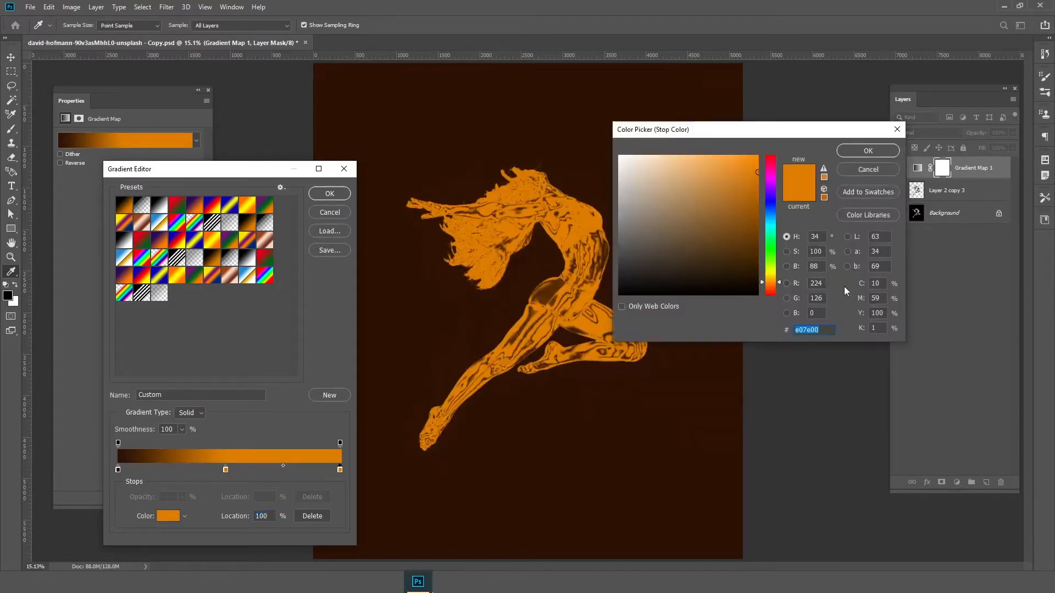
text(f7e4a)
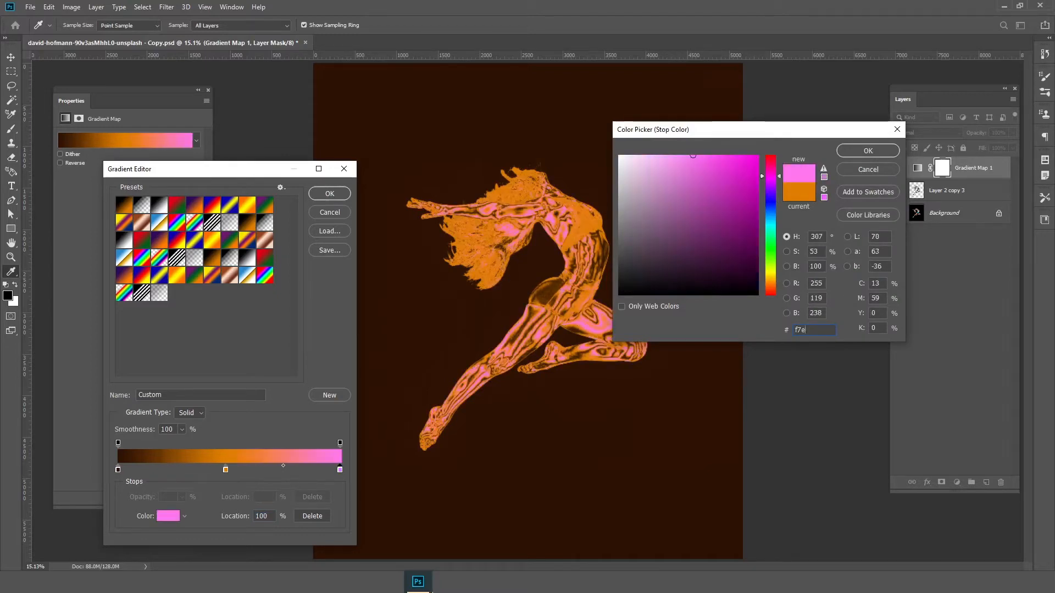
text(a3)
key(Return)
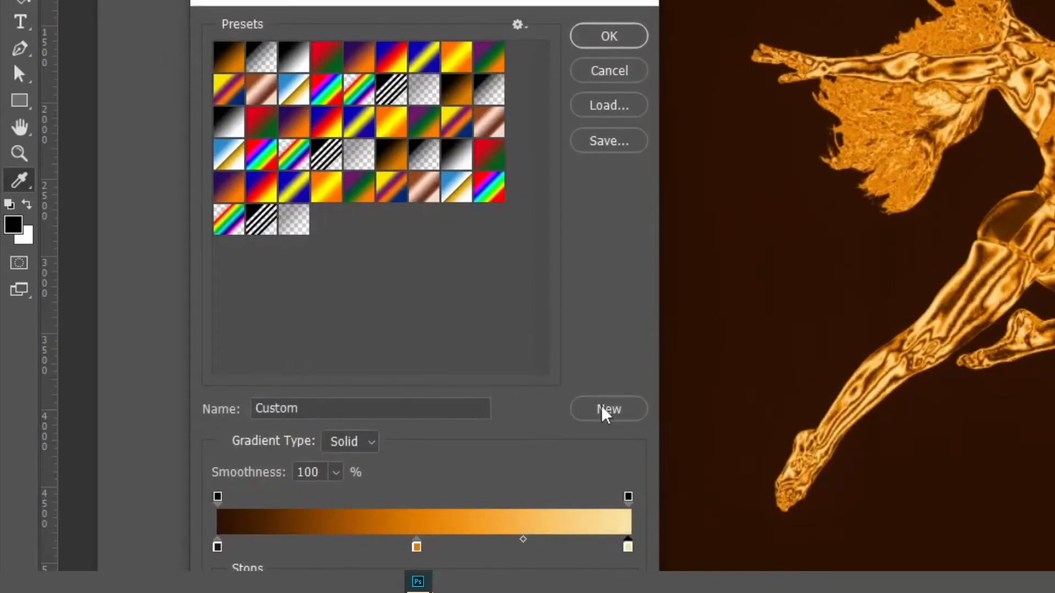
click(603, 410)
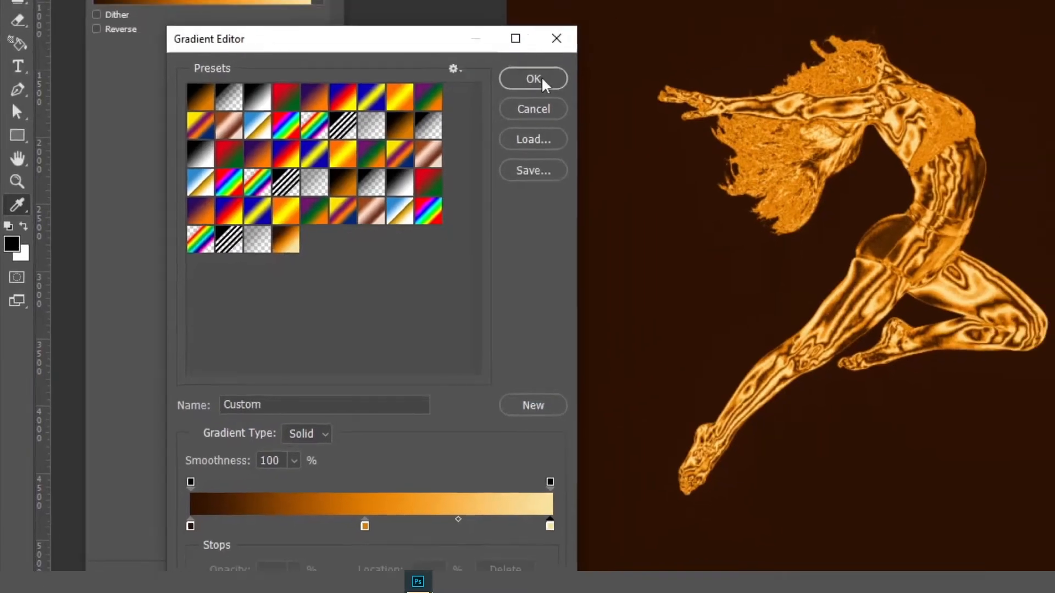
click(608, 36)
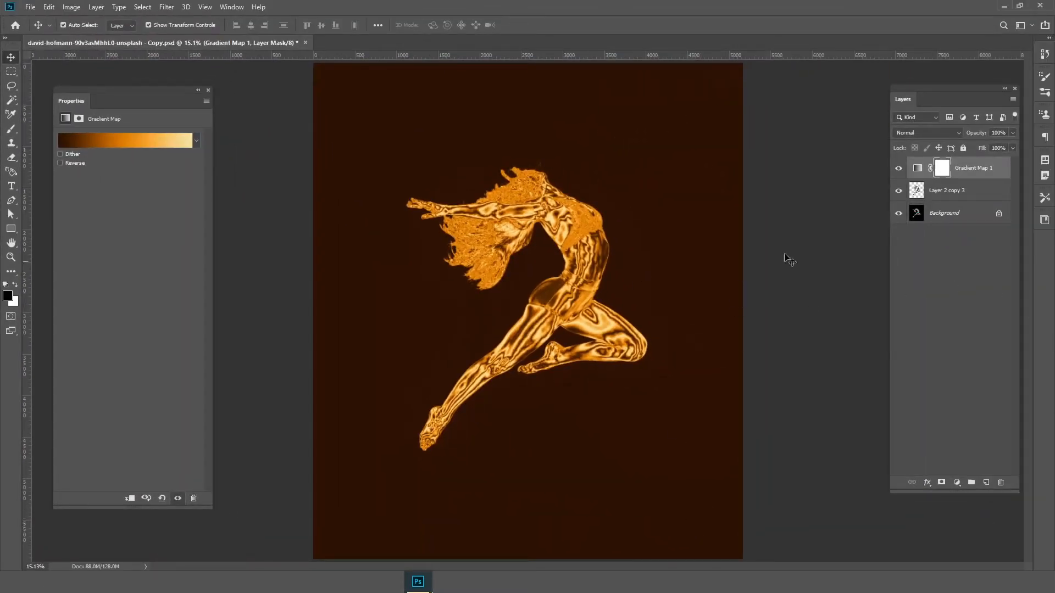
Convert the Gradient Map 1 and Layer 2 copy 3 layers together into one smart object
shift+click(978, 195)
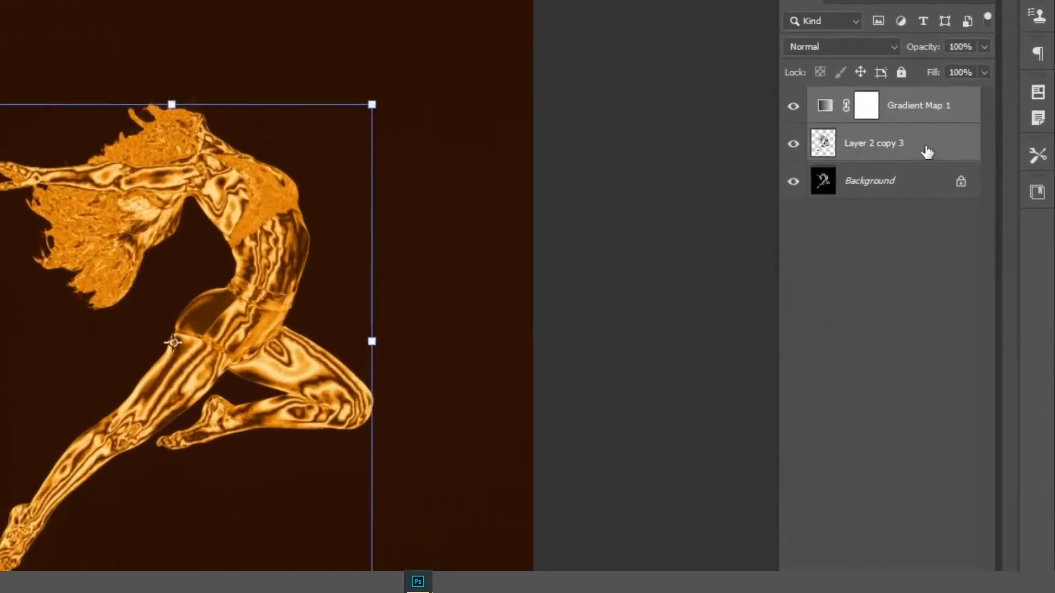
right_click(974, 193)
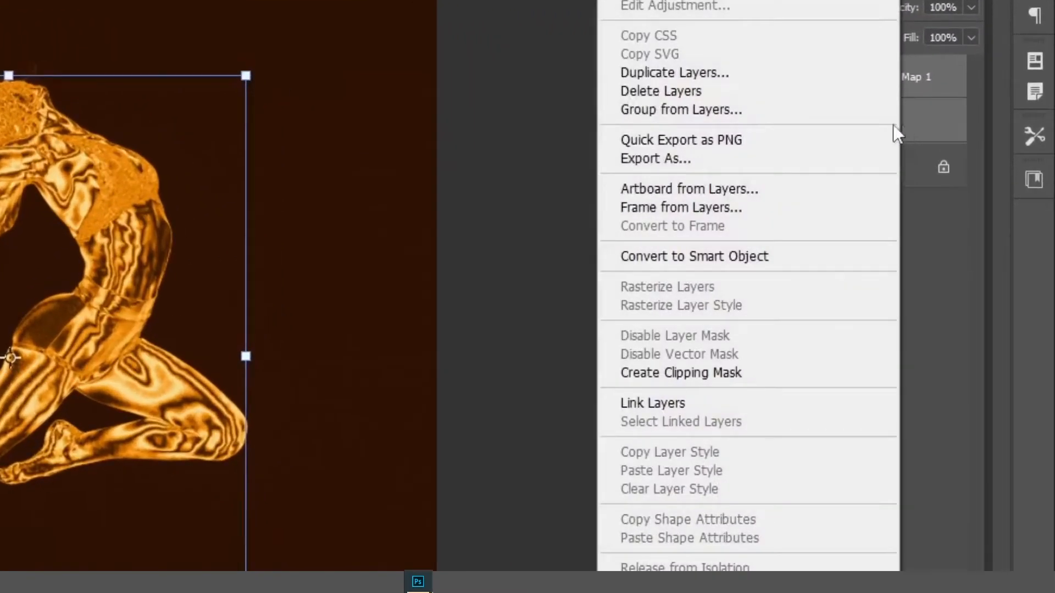
click(750, 255)
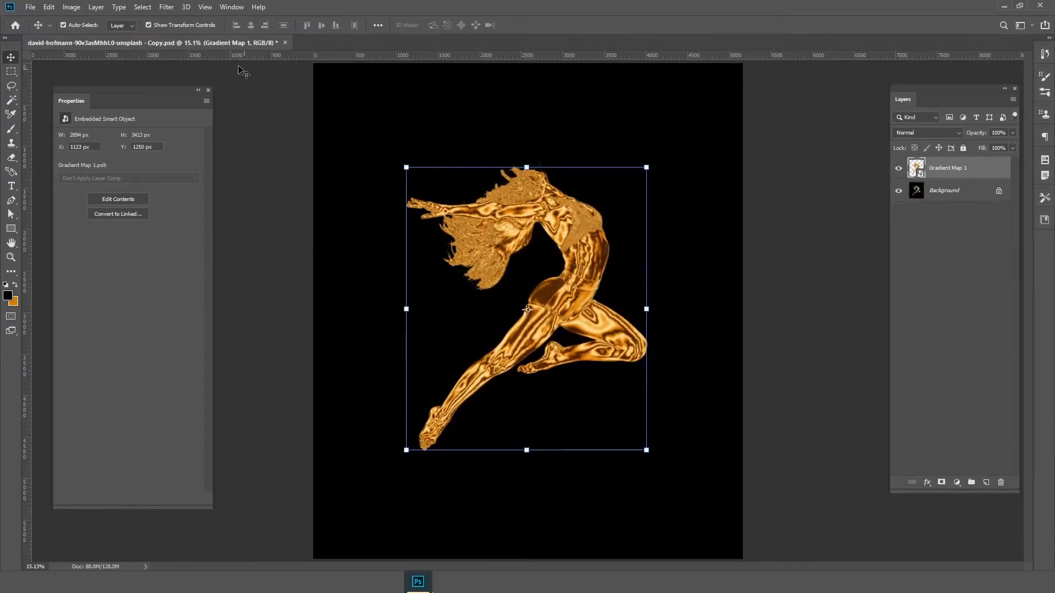
Apply a Surface Blur to the dancer smart object with a radius of 10 pixels and a threshold of 20 levels
click(167, 7)
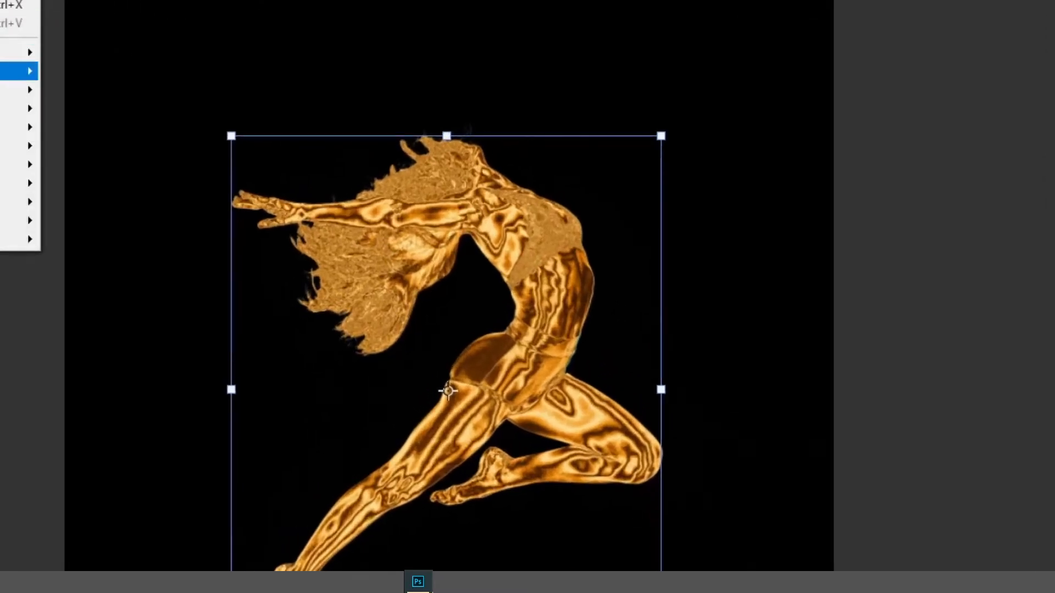
mouse_move(17, 71)
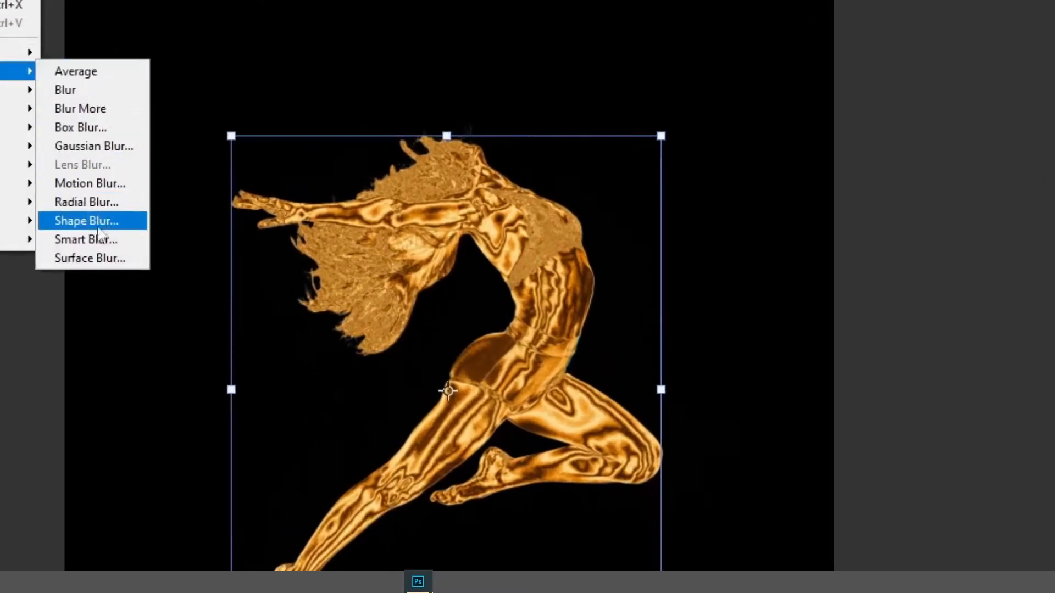
click(104, 262)
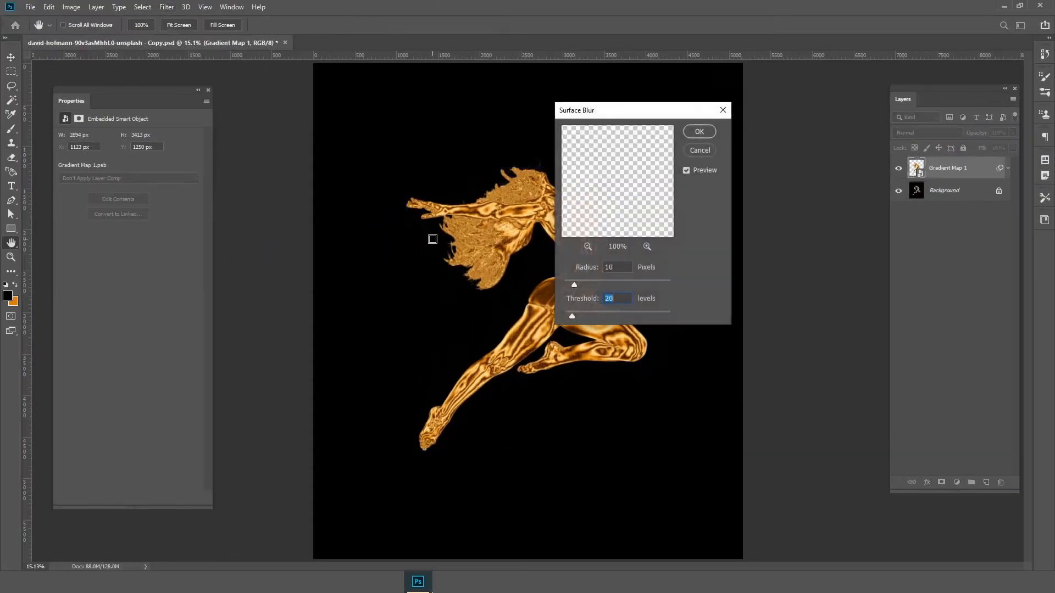
click(480, 248)
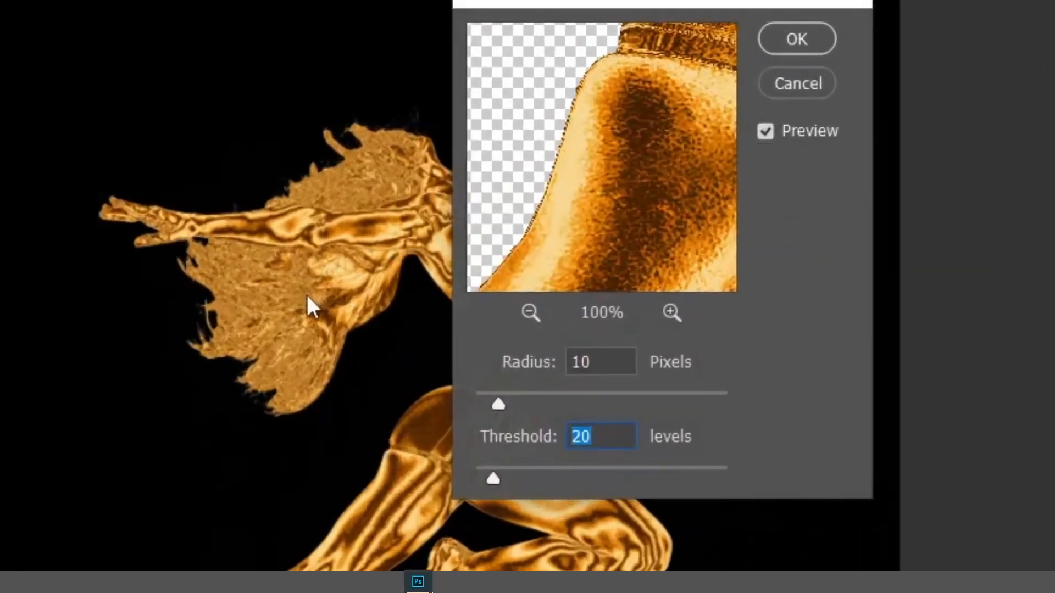
click(607, 361)
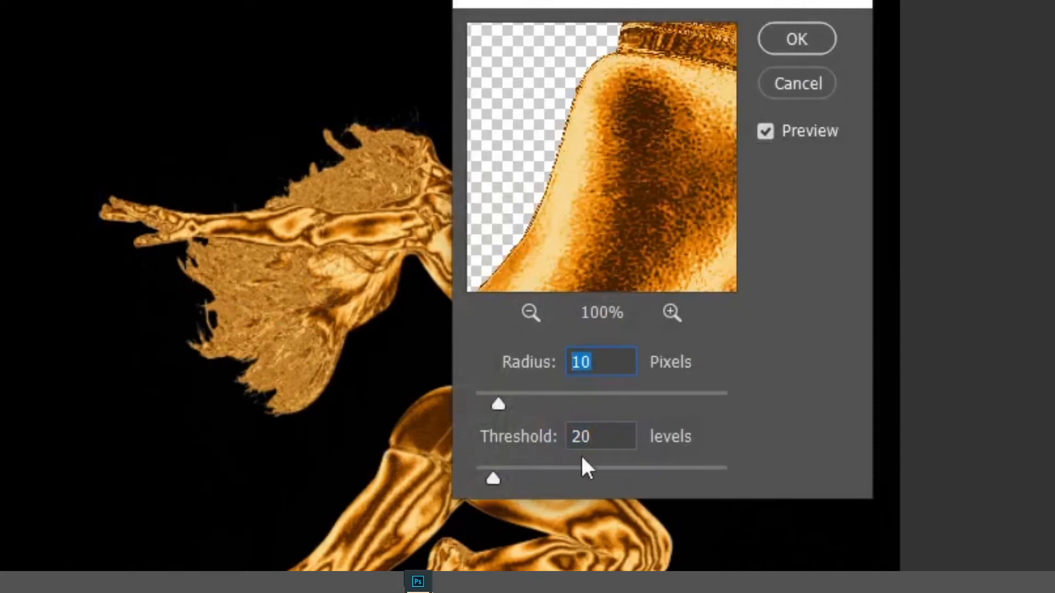
click(625, 437)
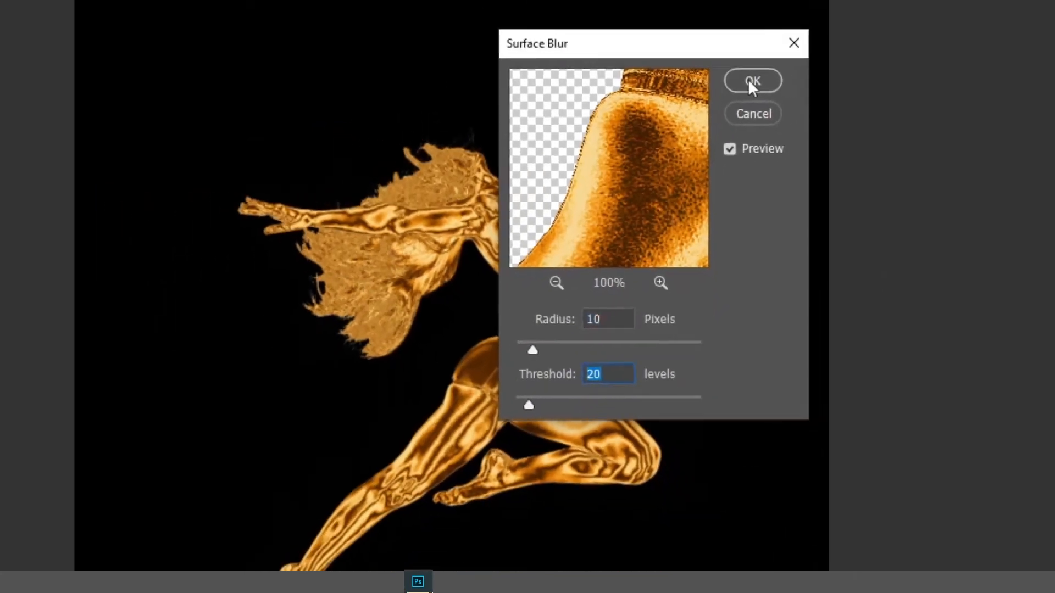
click(780, 44)
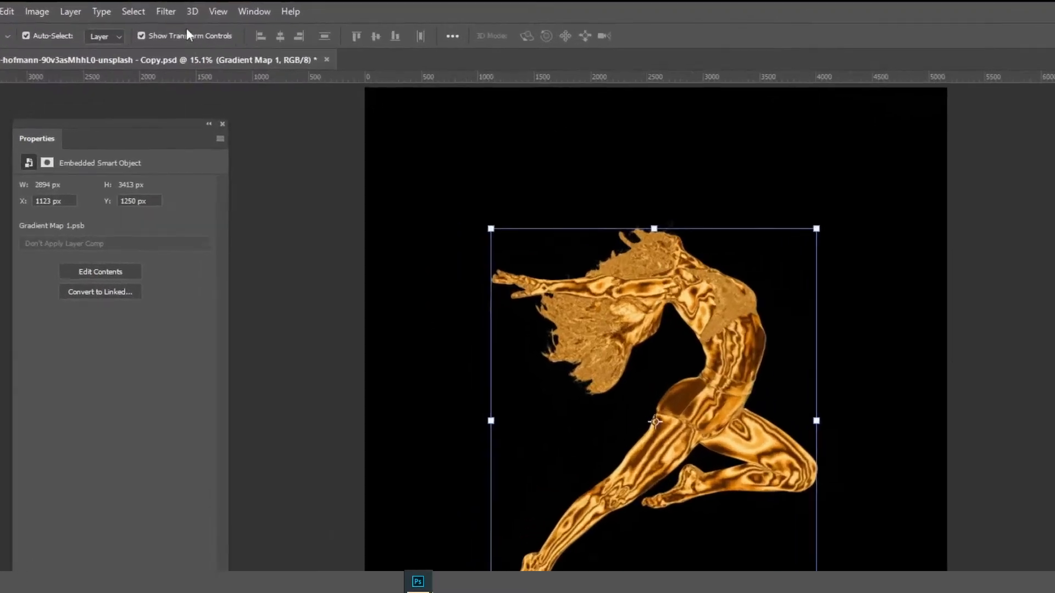
Apply the Oil Paint filter to the dancer smart object with stylization 5.4, scale 4.5 and shine 2.4
click(167, 6)
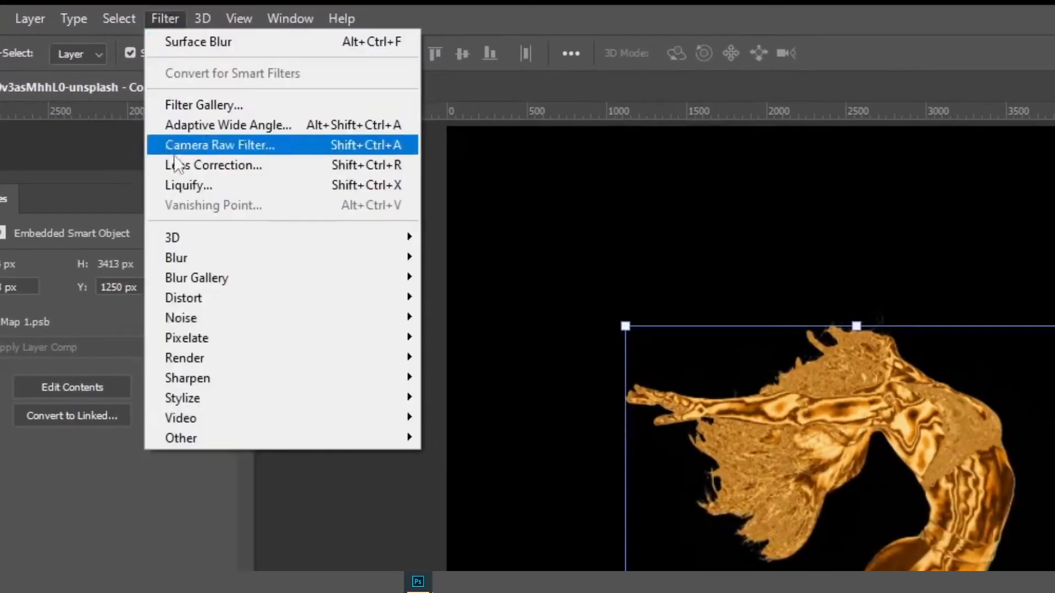
mouse_move(212, 405)
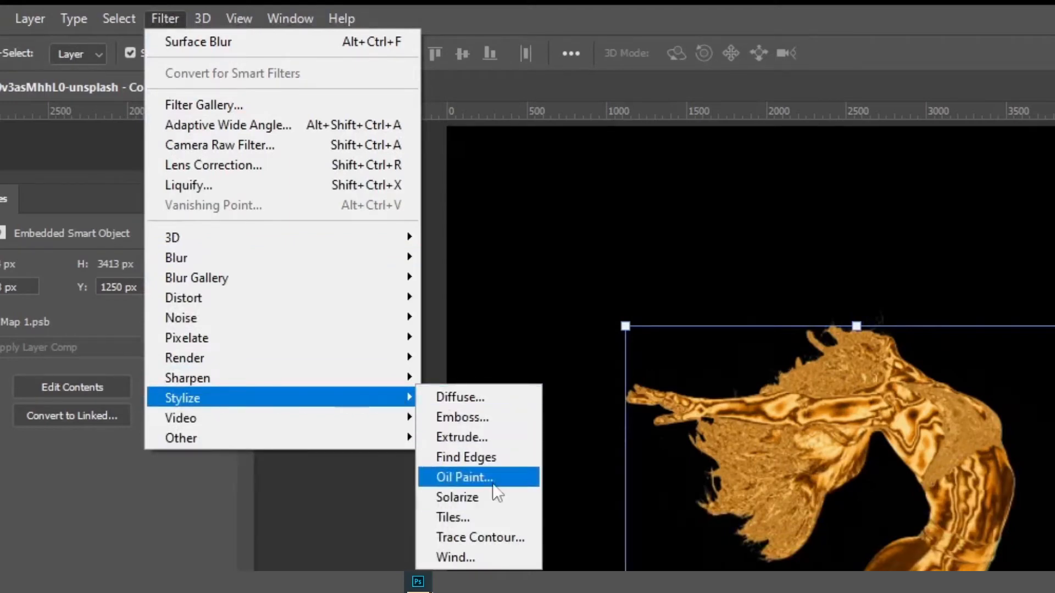
click(509, 479)
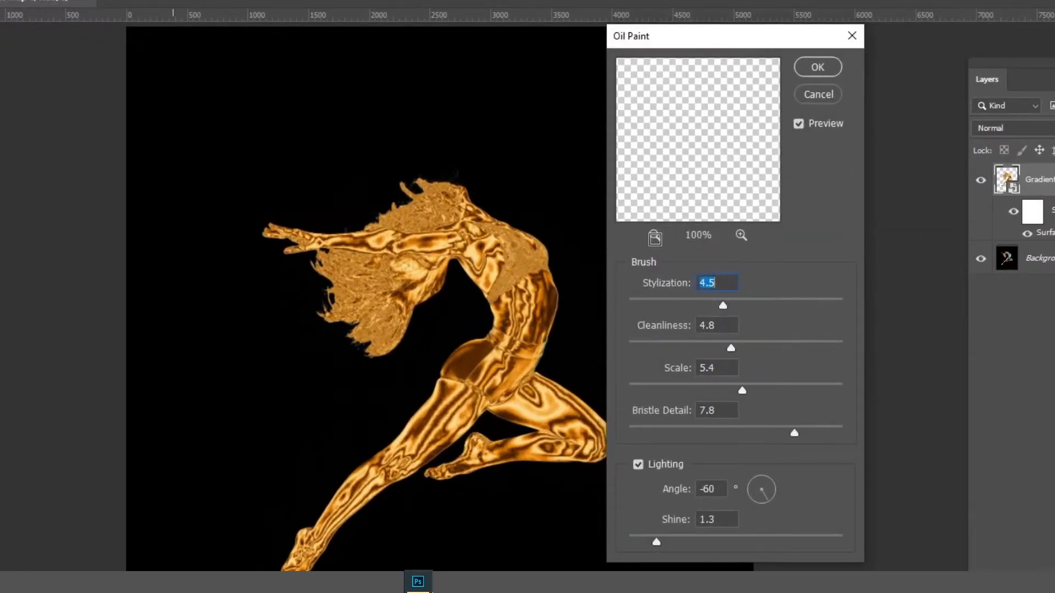
click(653, 235)
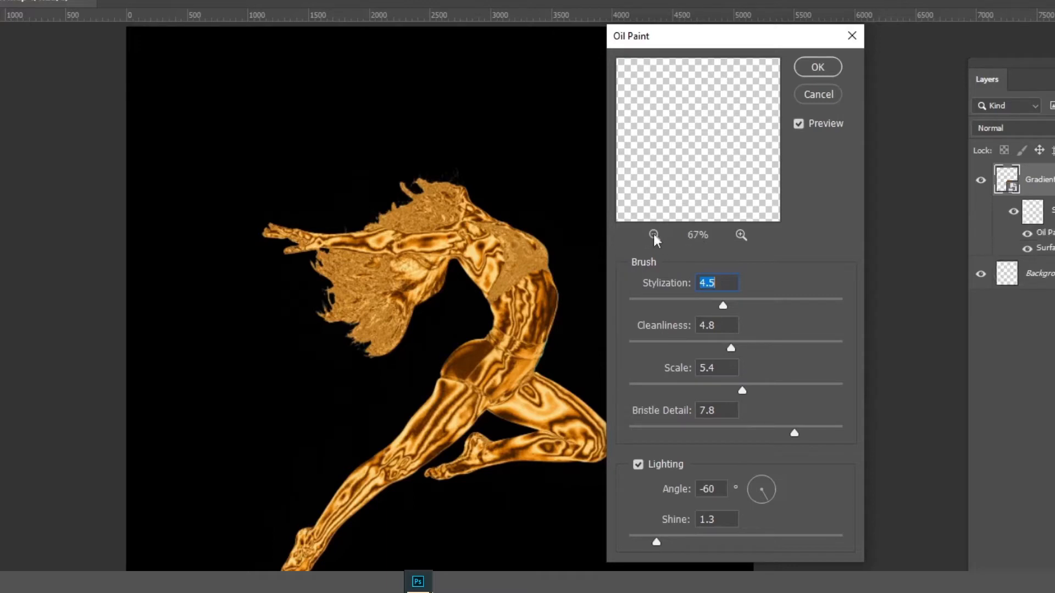
click(653, 235)
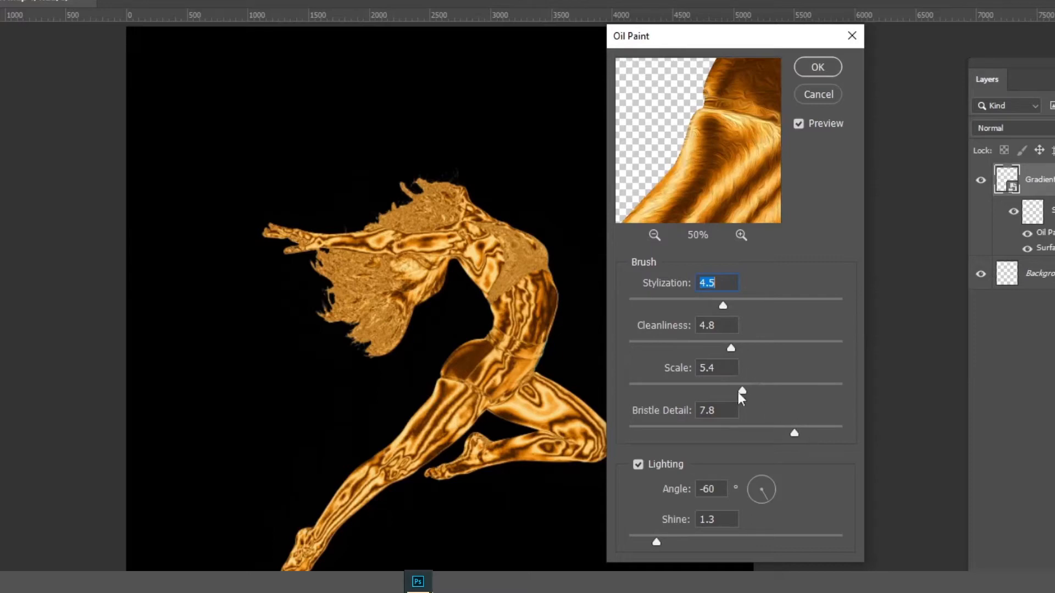
drag(735, 388, 722, 387)
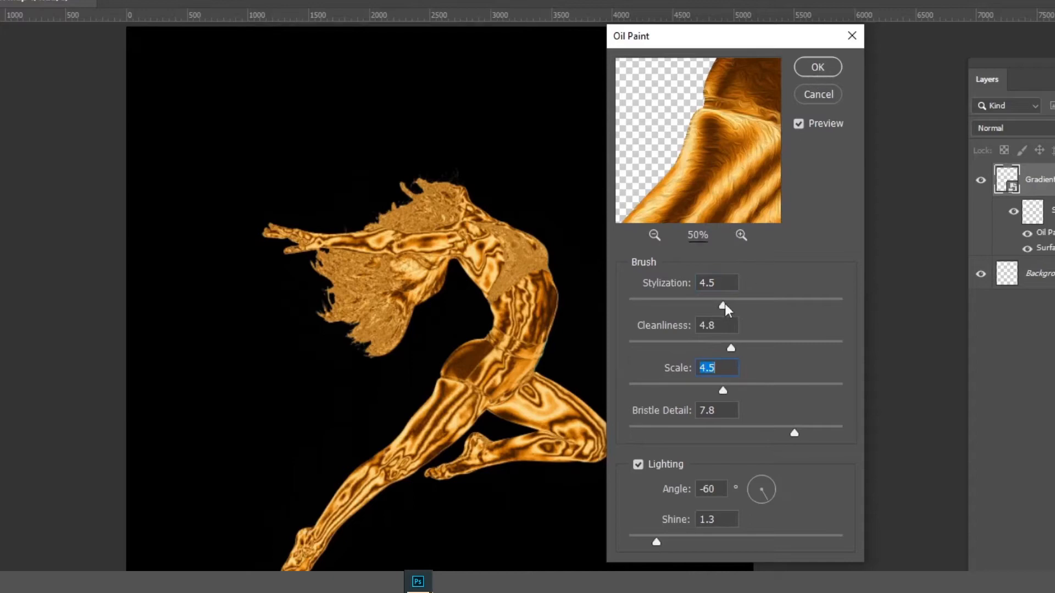
drag(724, 304, 742, 303)
drag(656, 543, 679, 542)
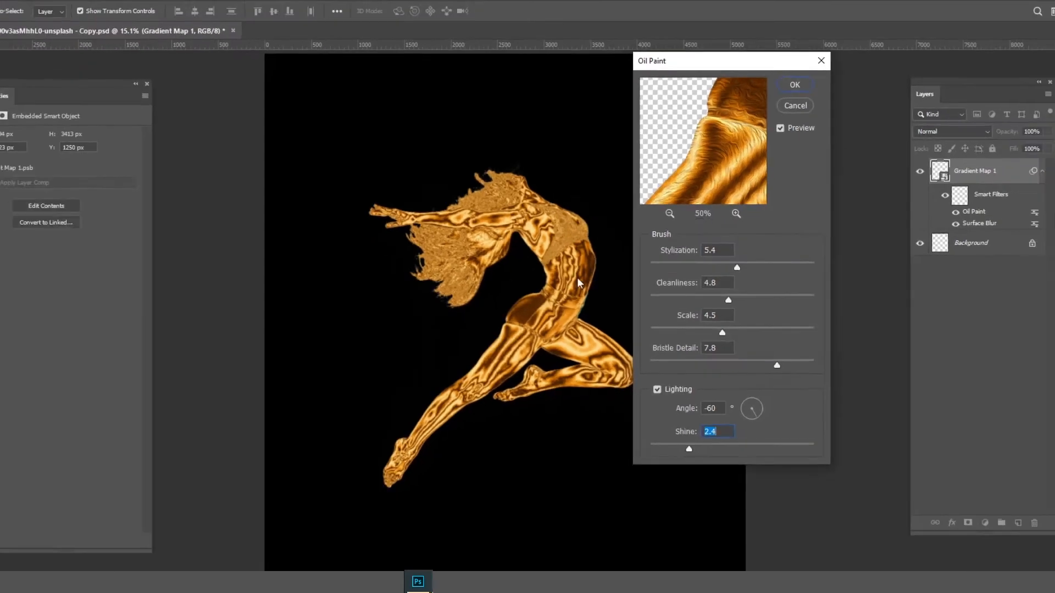
click(817, 68)
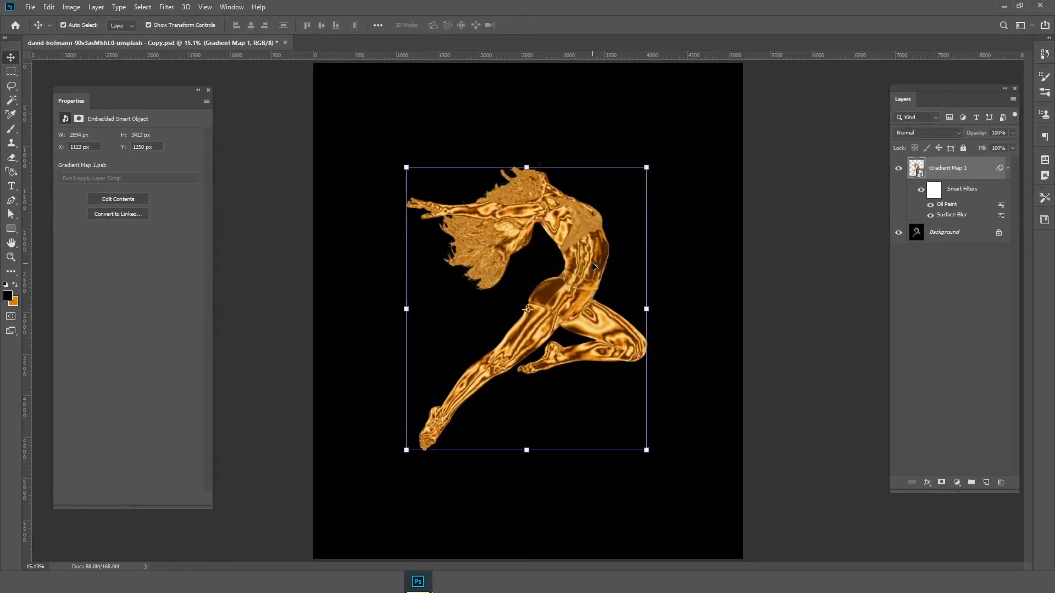
Apply the Plastic Wrap filter to the dancer smart object with highlight strength 7, detail 3 and smoothness 15
click(166, 7)
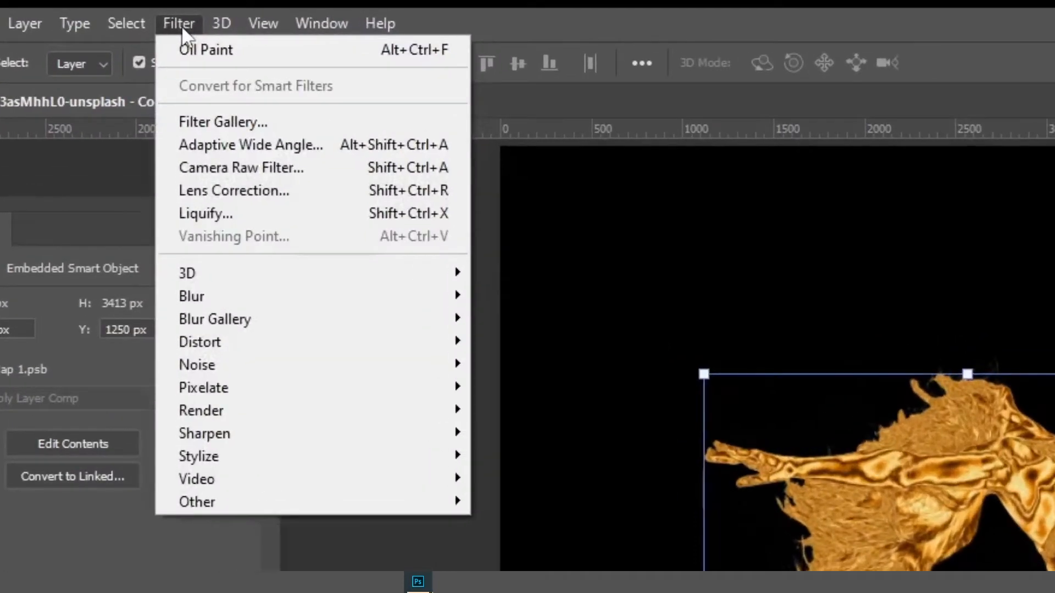
click(199, 116)
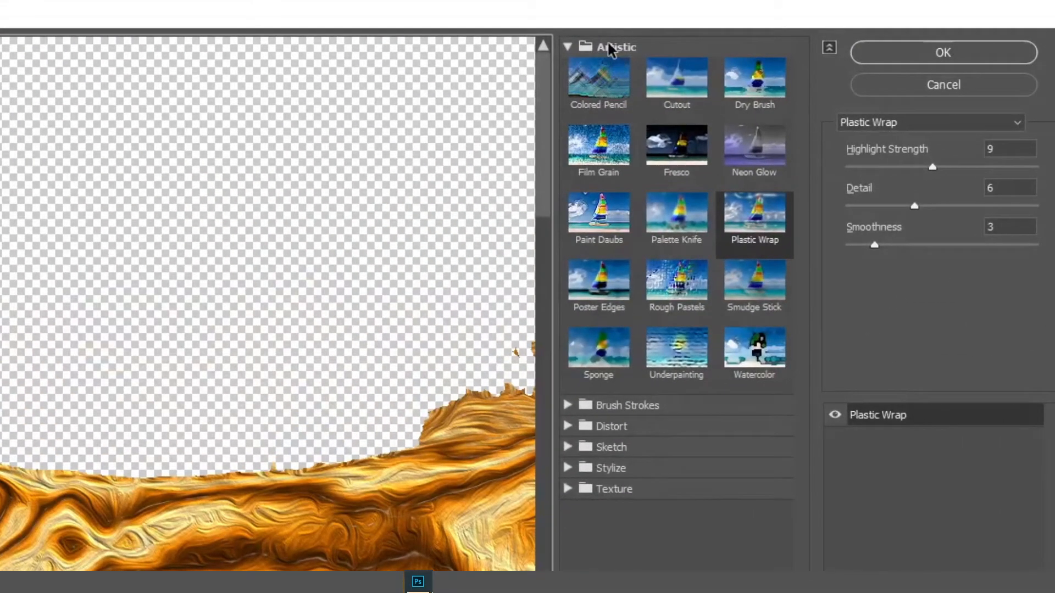
click(764, 219)
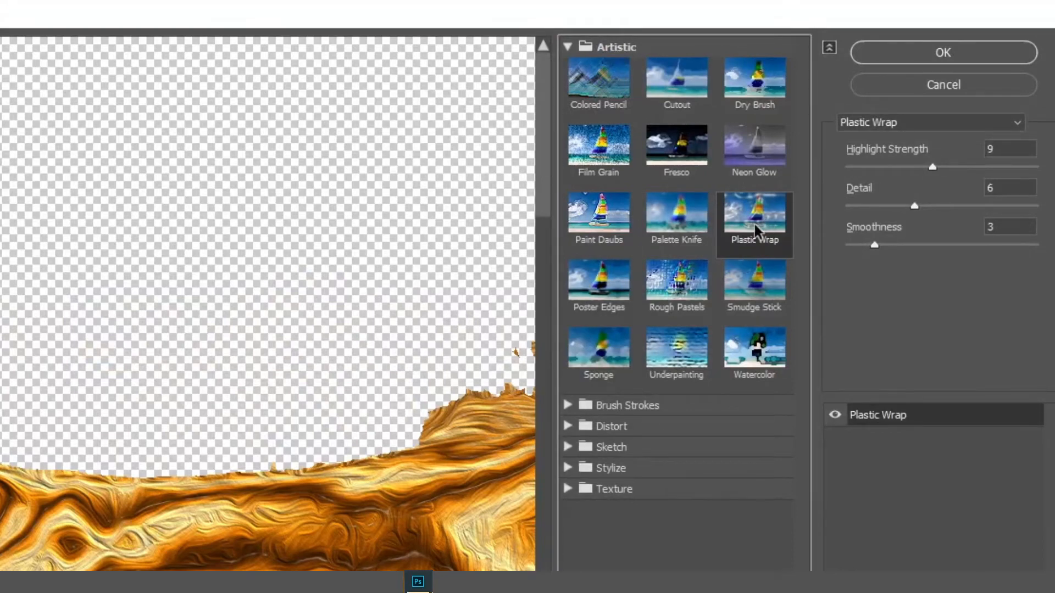
click(971, 167)
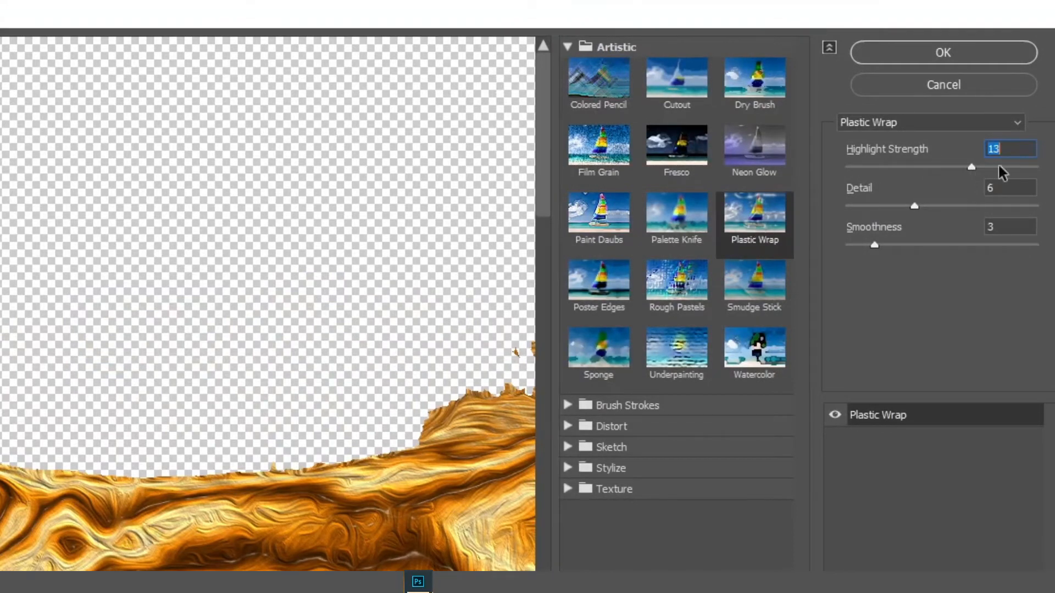
click(936, 167)
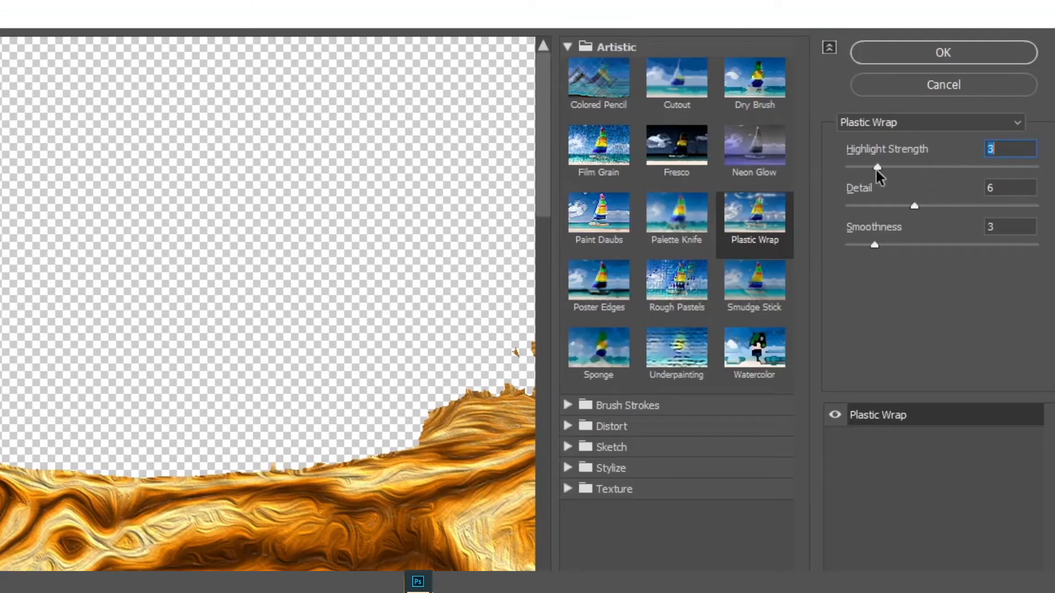
click(968, 167)
drag(915, 209, 1052, 245)
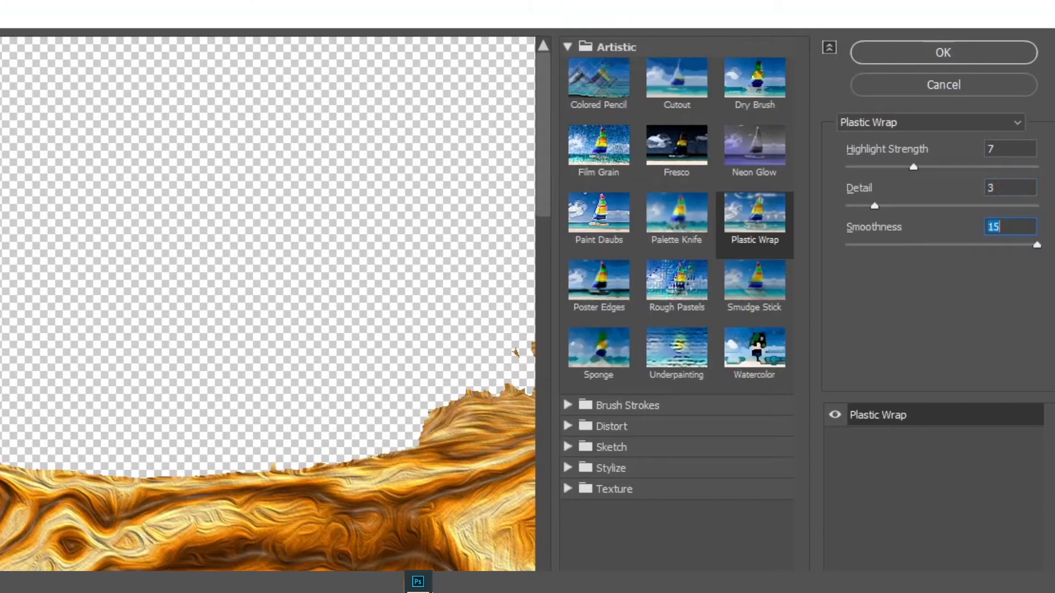
click(960, 52)
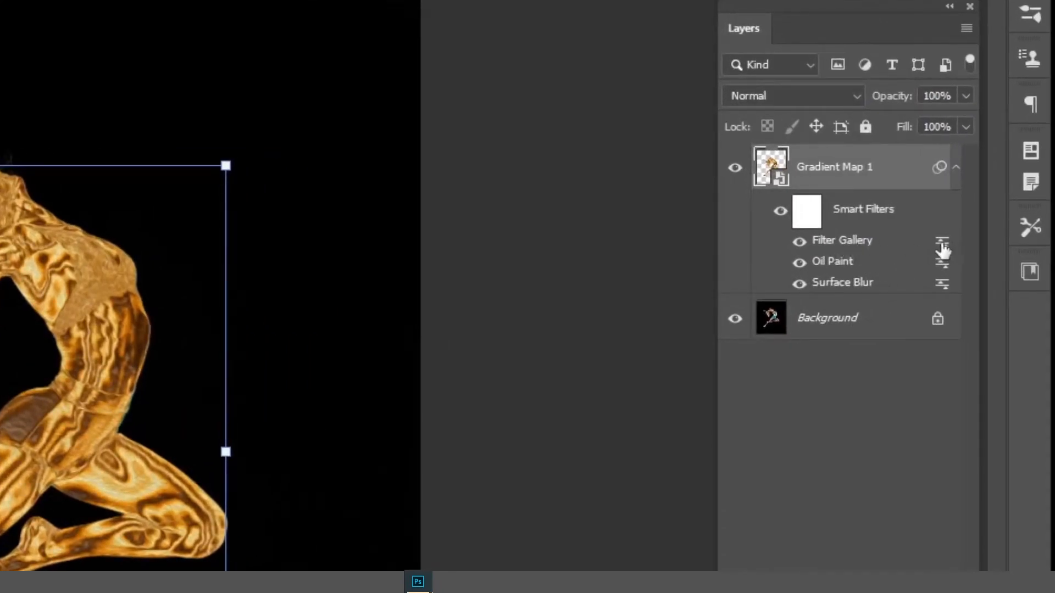
Set the dancer's Filter Gallery smart filter to blend in Color Dodge mode at 22% opacity
double_click(943, 245)
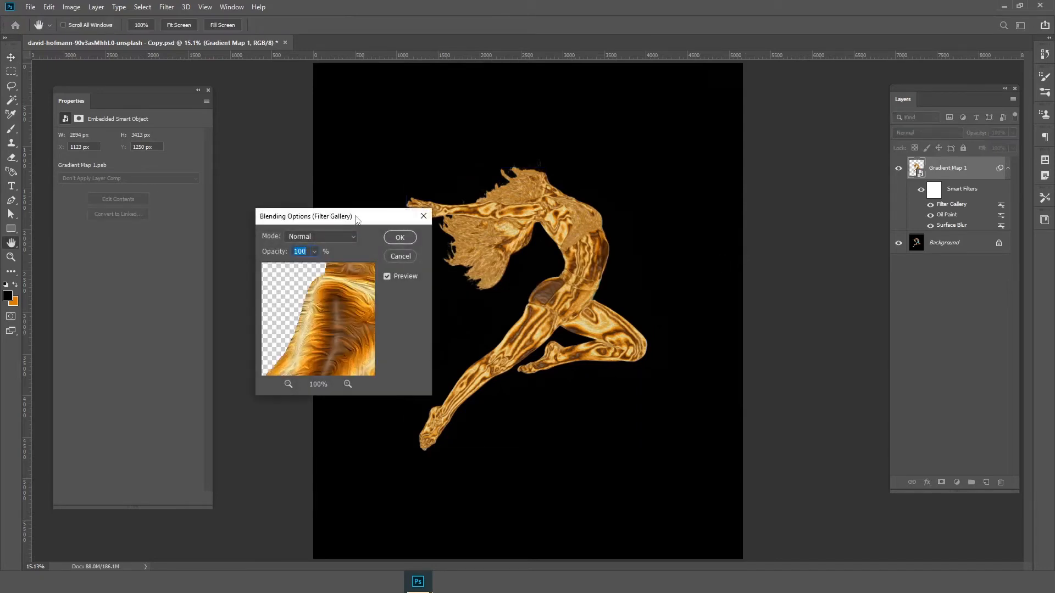
drag(356, 220, 794, 135)
click(753, 157)
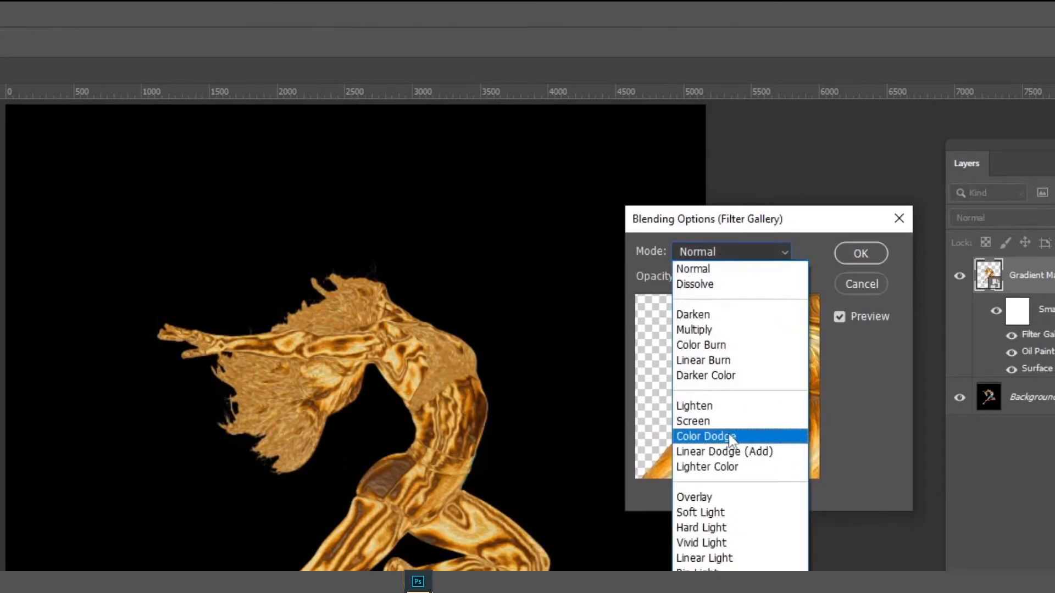
click(732, 438)
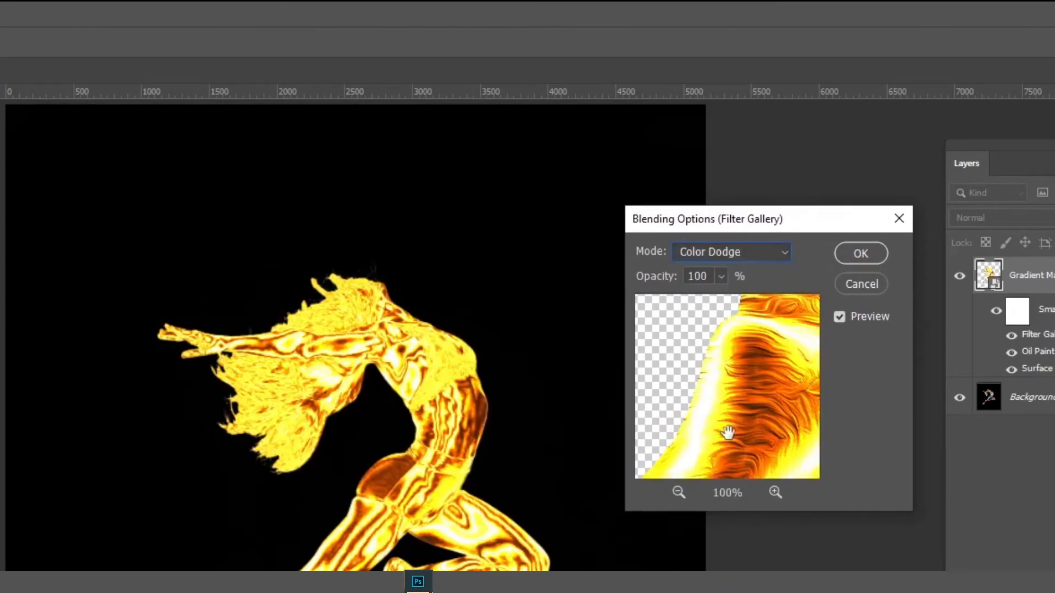
click(721, 277)
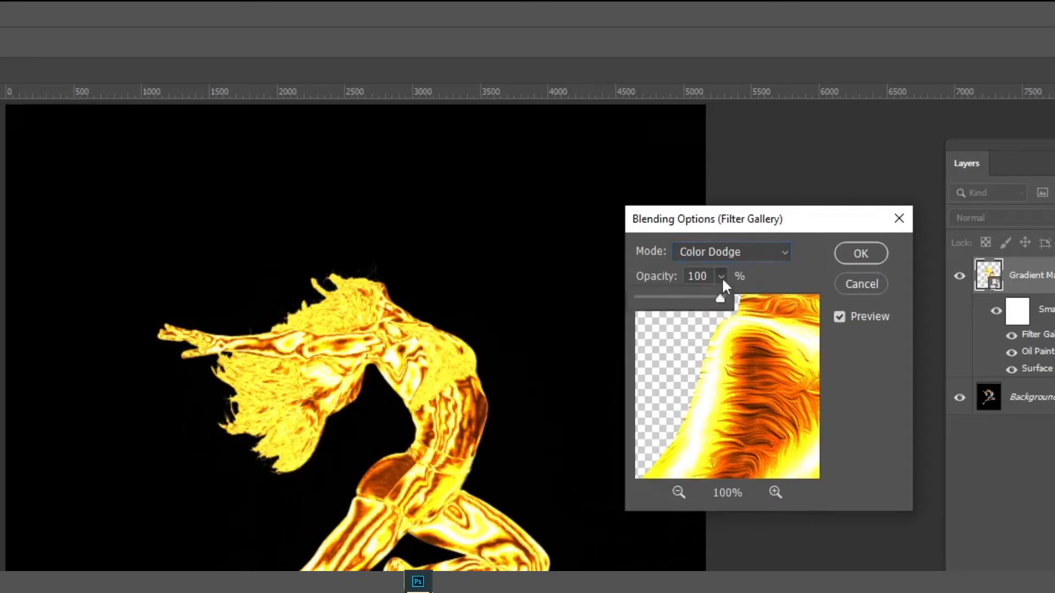
drag(662, 300, 657, 301)
text(20)
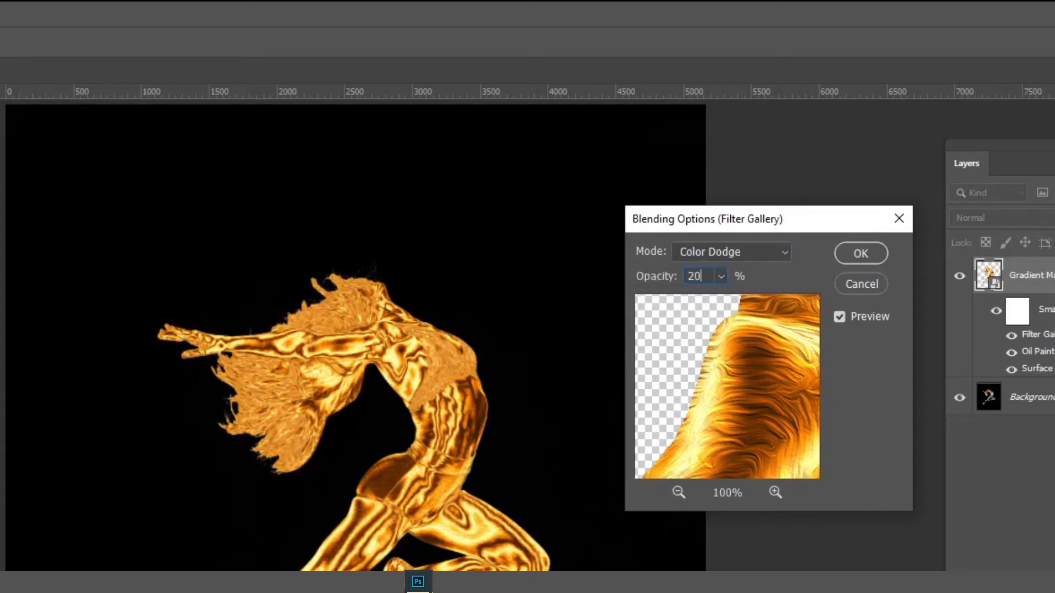
key(BackSpace)
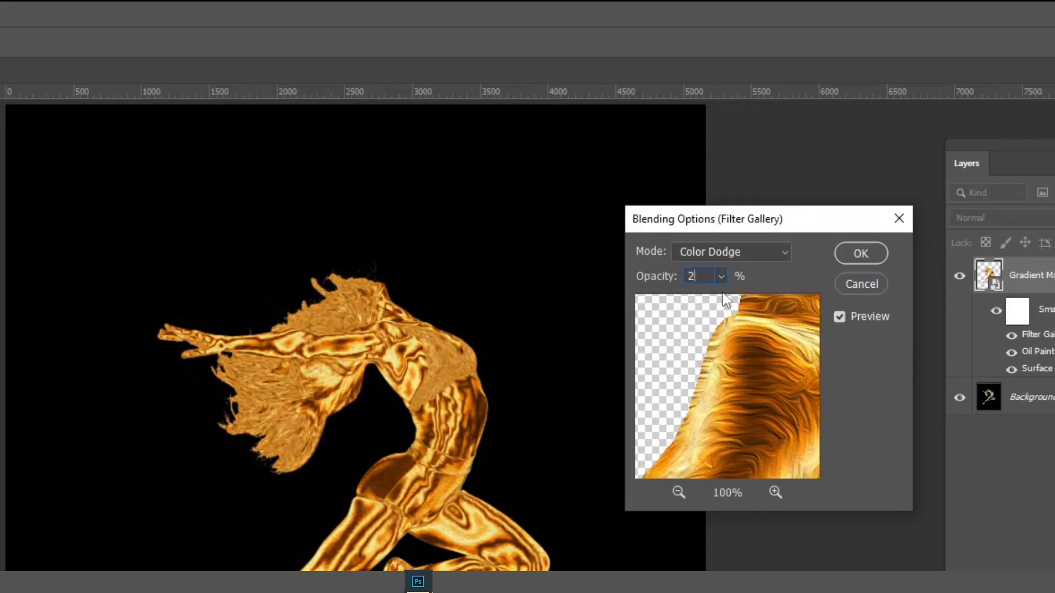
text(2)
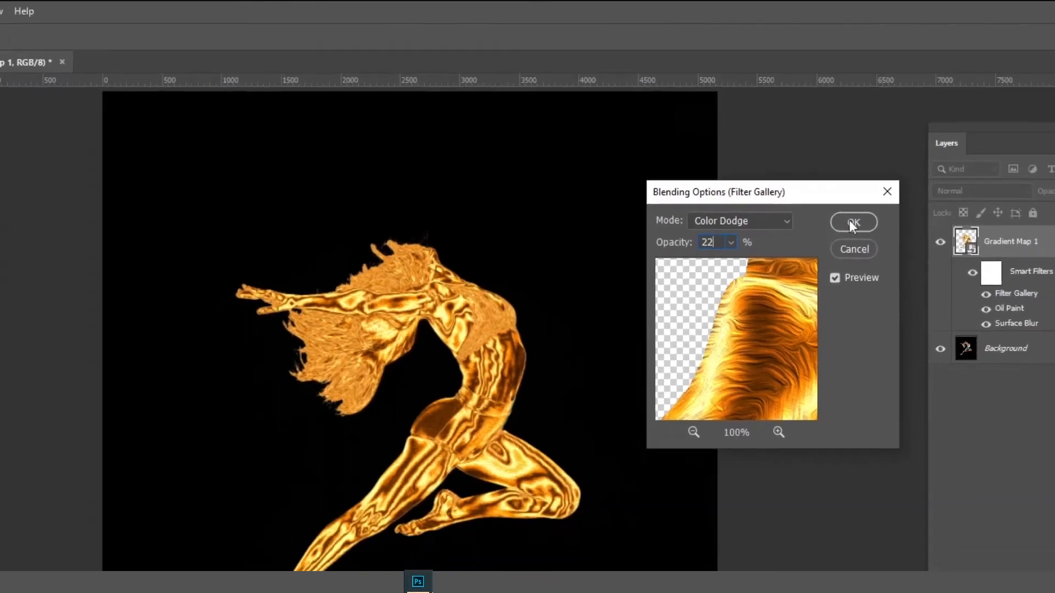
click(854, 222)
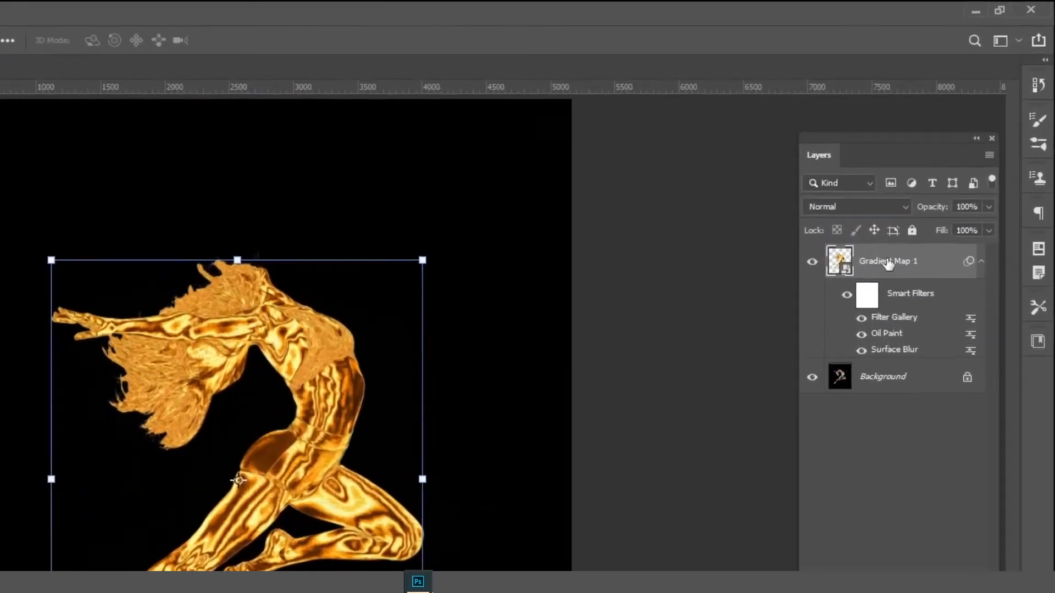
Add a white Color Dodge inner glow to the dancer smart object at 31% opacity
right_click(1010, 238)
click(644, 234)
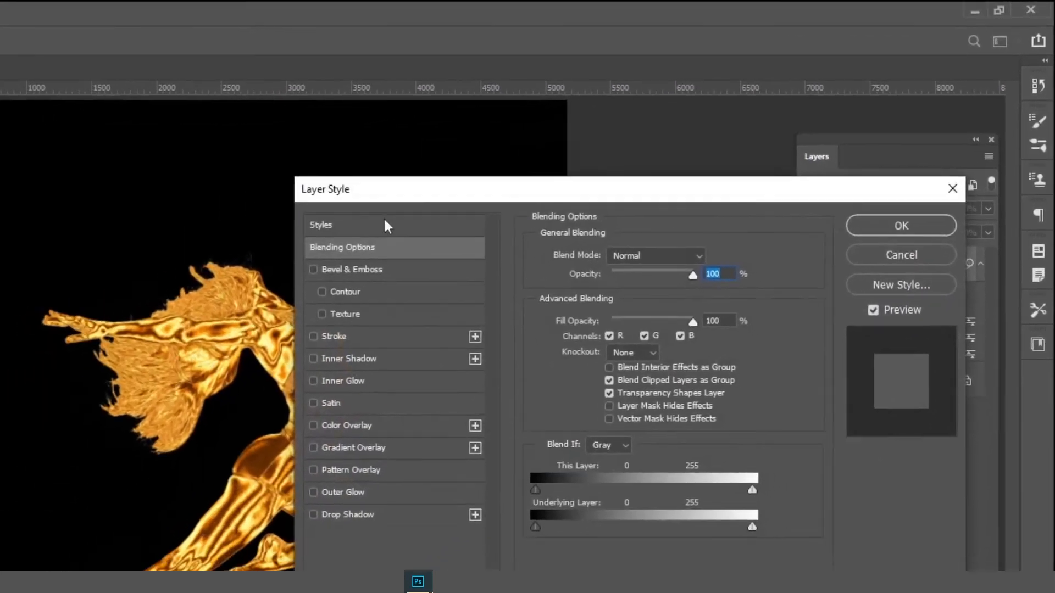
drag(390, 197, 429, 156)
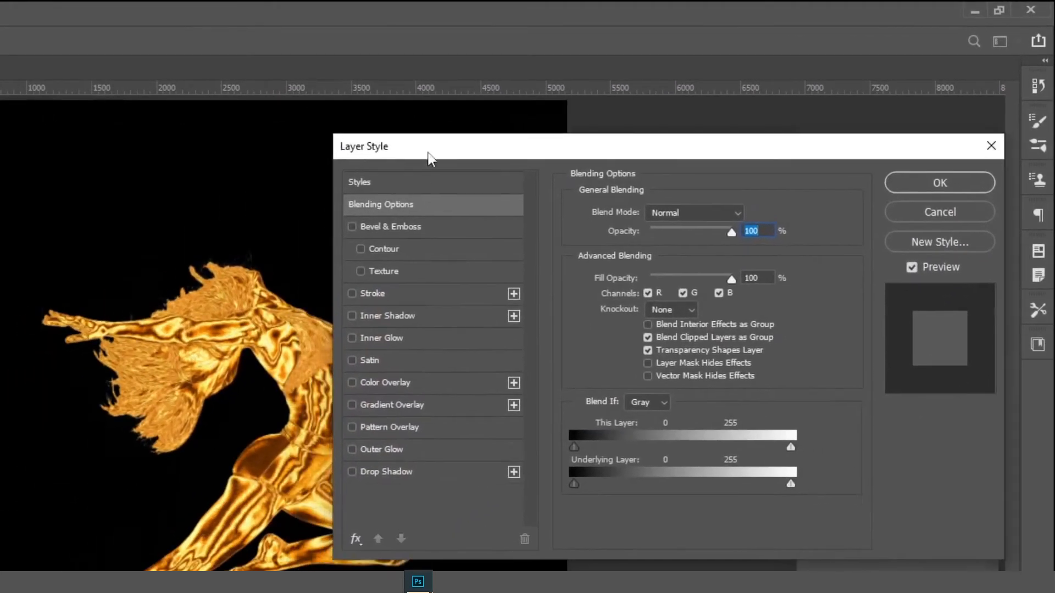
click(375, 340)
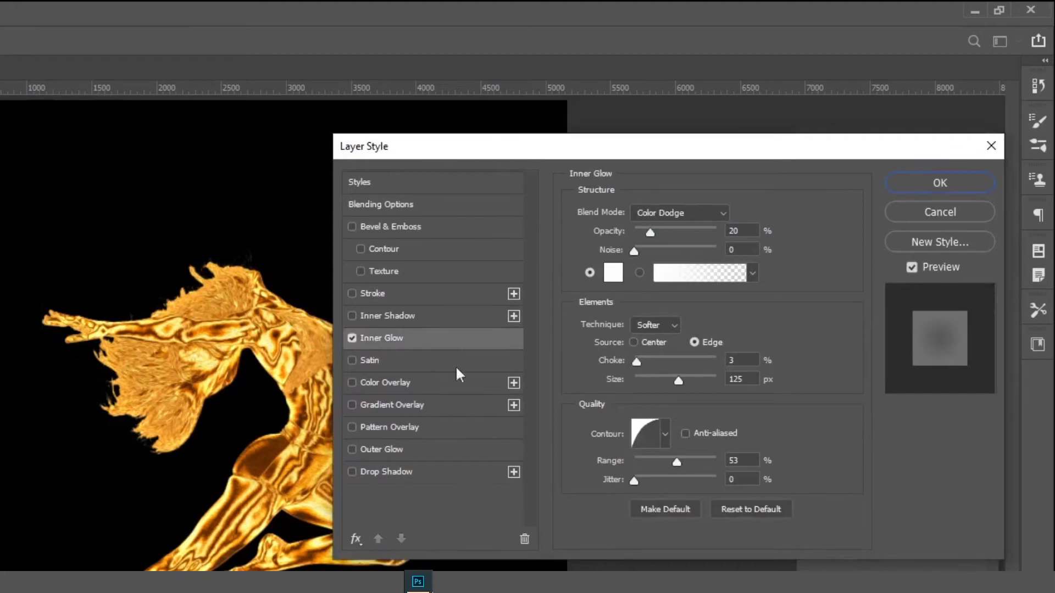
click(912, 268)
click(912, 268)
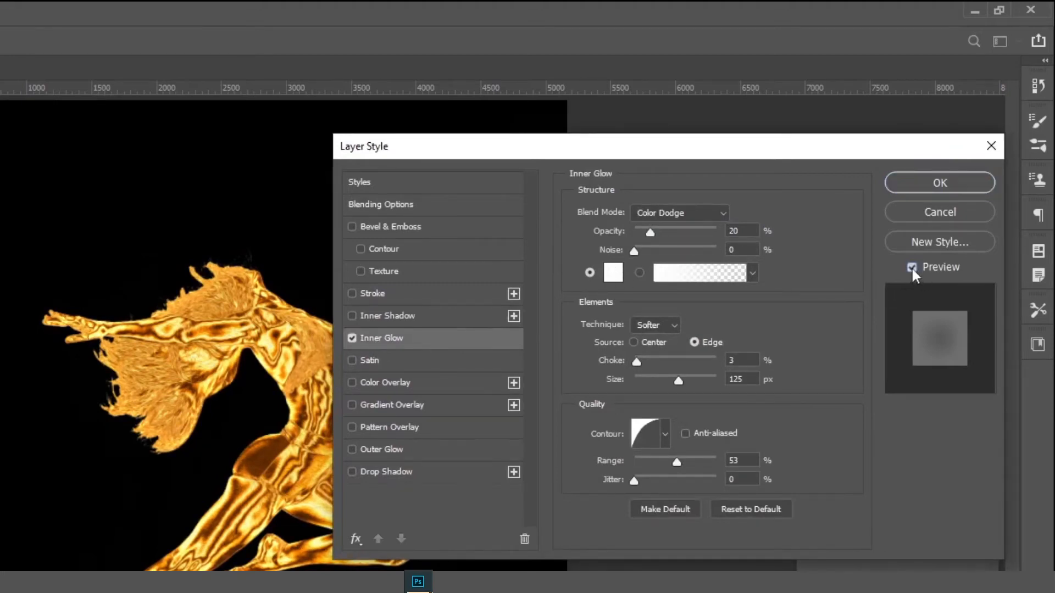
click(911, 268)
click(911, 268)
drag(650, 233, 663, 237)
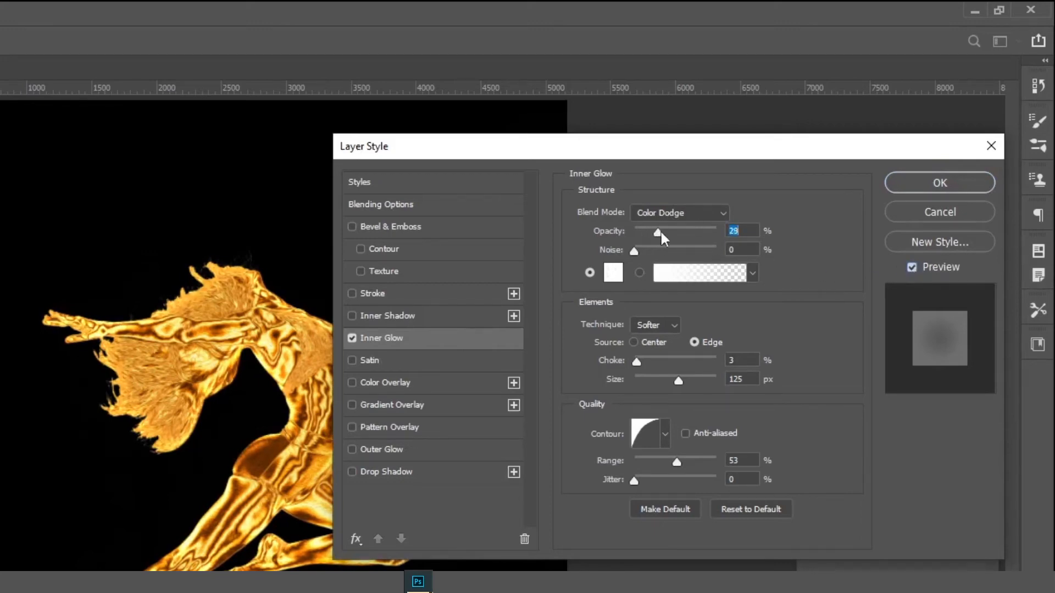
click(614, 272)
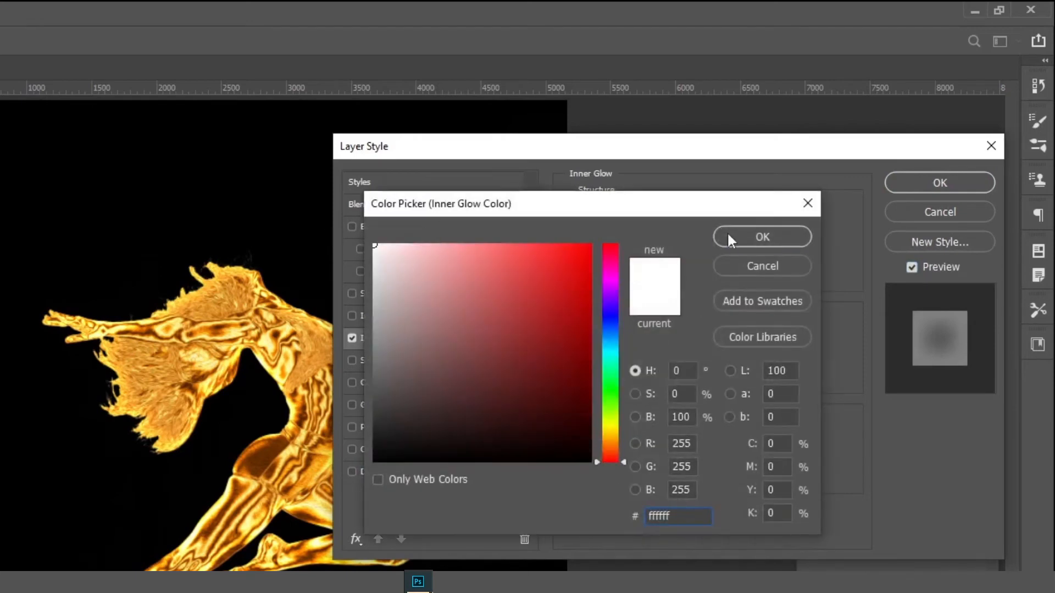
click(728, 233)
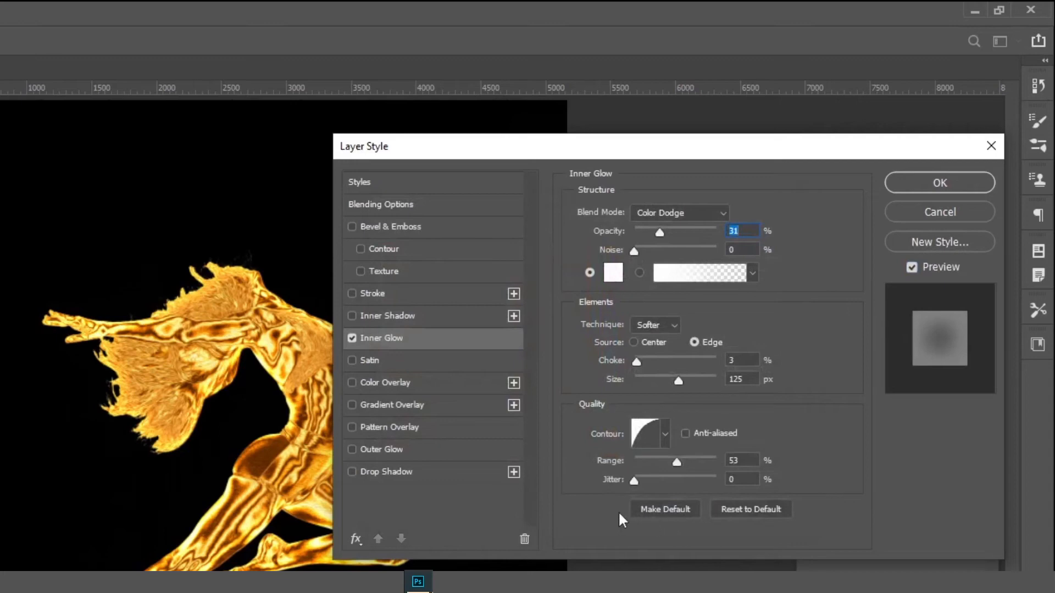
Save the inner glow settings as a new style named Gold glow and apply the layer style
click(977, 248)
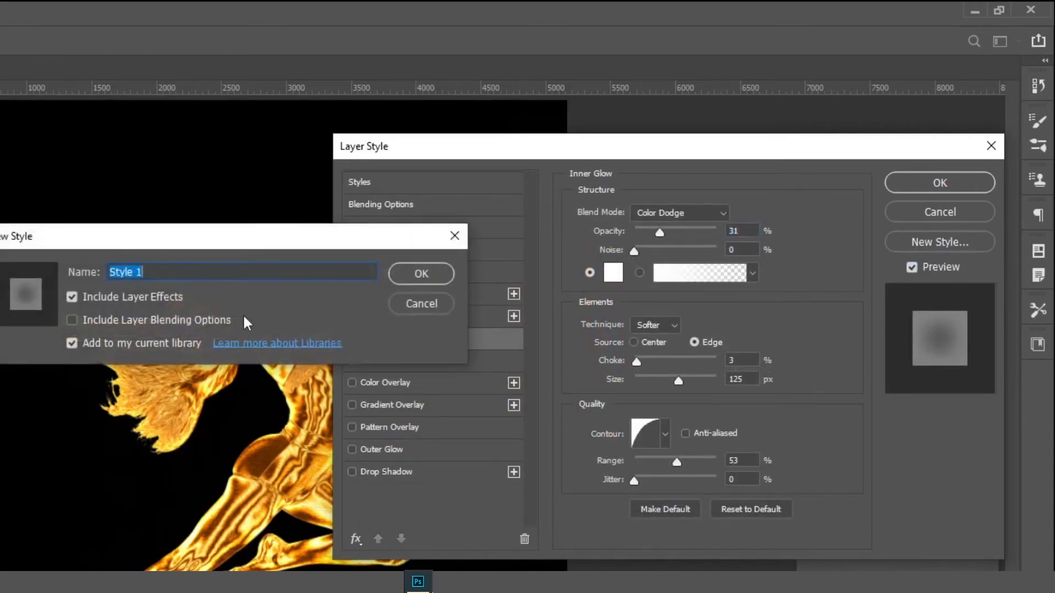
text(Gold glow)
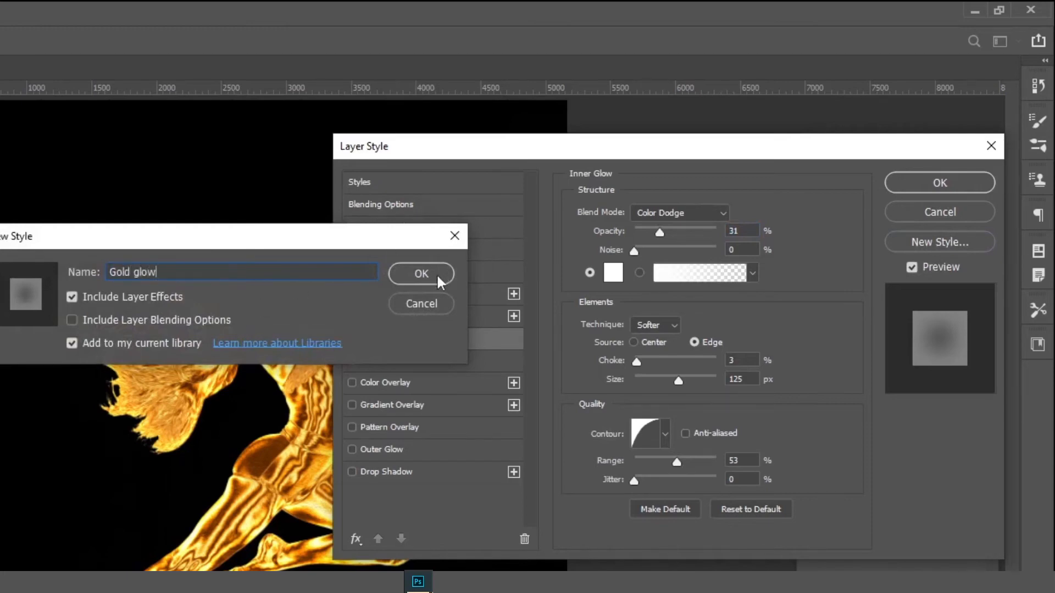
click(422, 273)
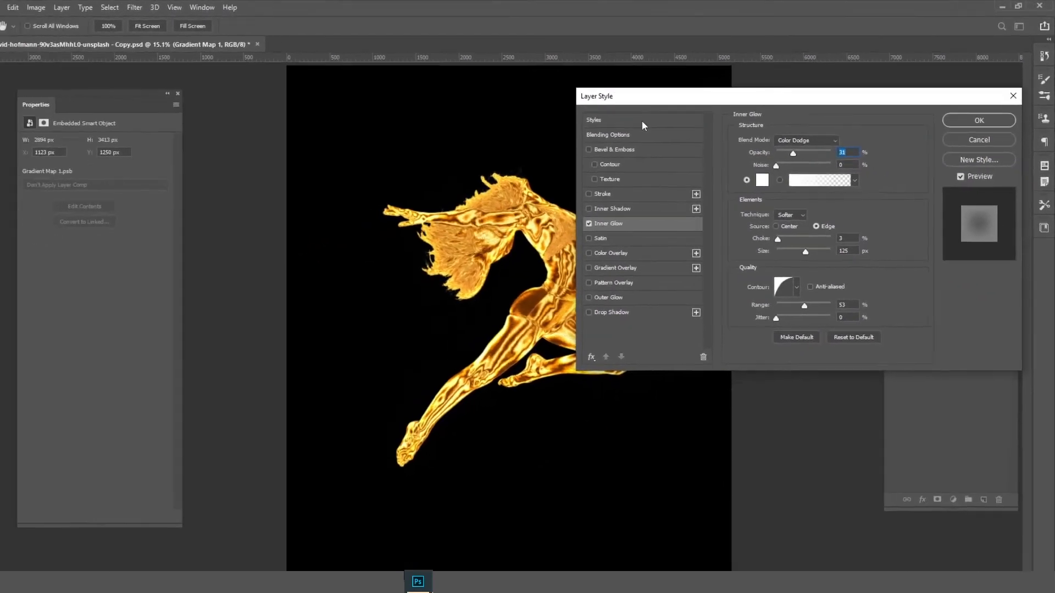
click(964, 182)
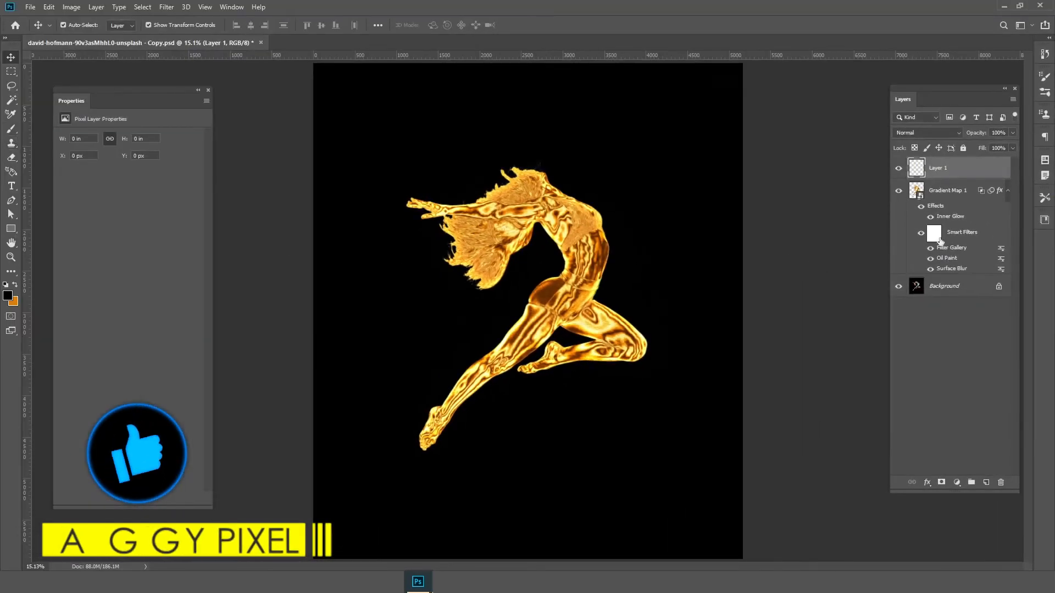
Move the empty Layer 1 beneath the dancer and paint a soft orange glow across the backdrop with a 3700 px brush at 35% opacity
drag(940, 168, 956, 264)
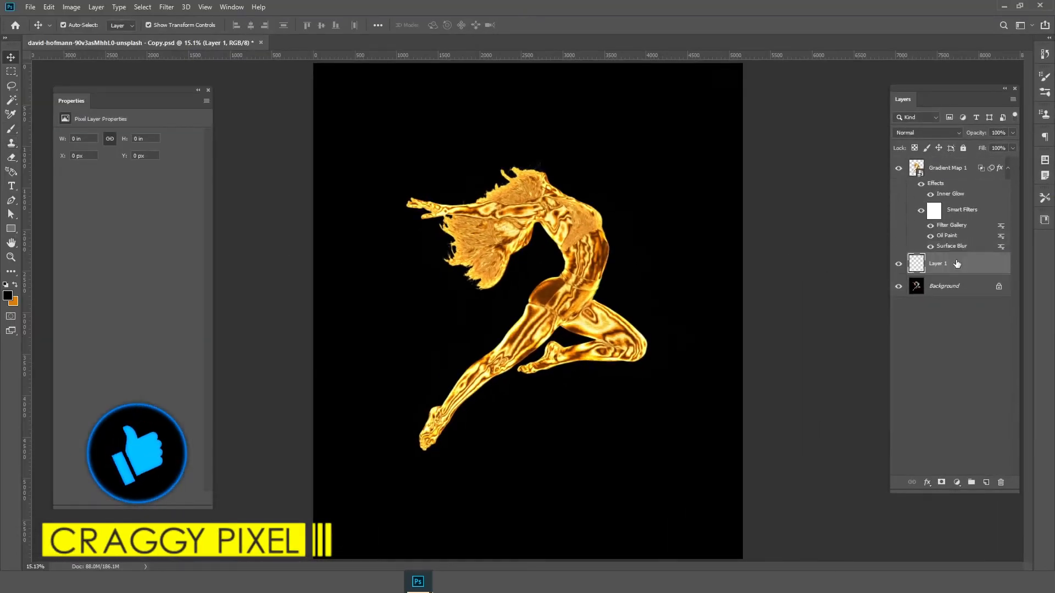
key(x)
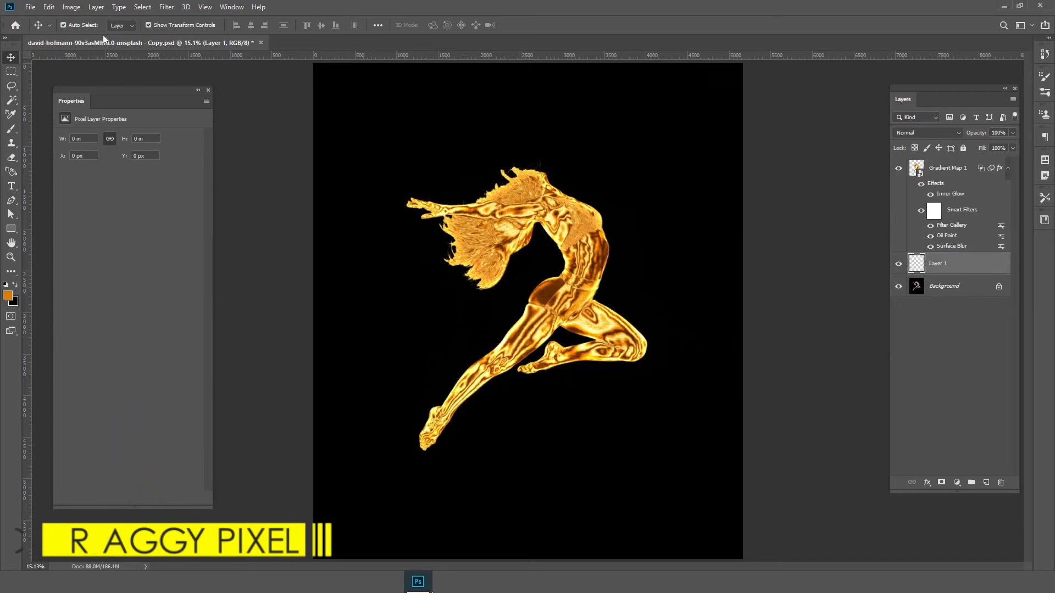
click(11, 128)
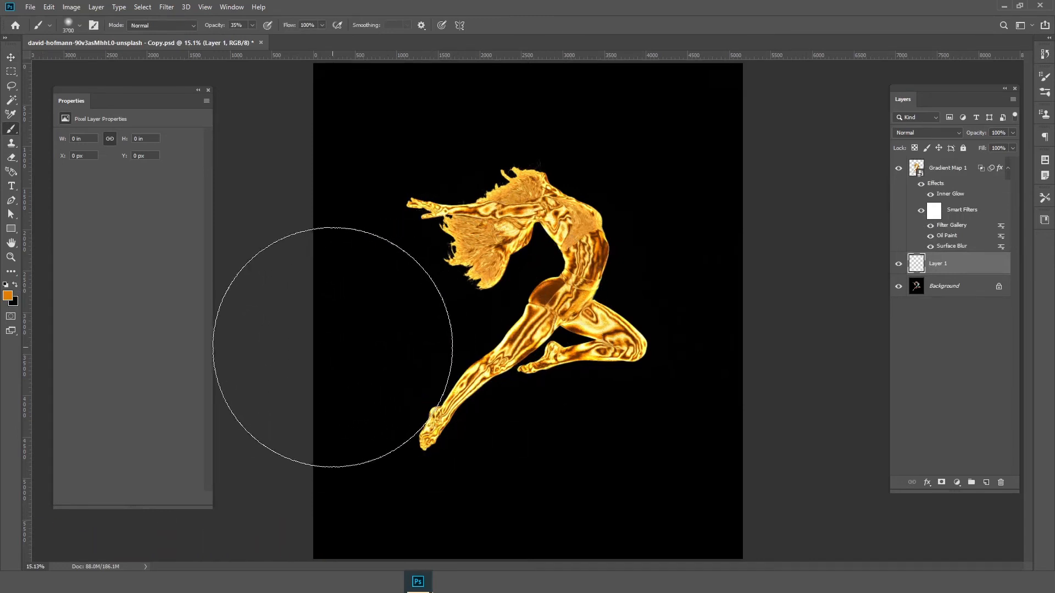
drag(469, 346, 815, 320)
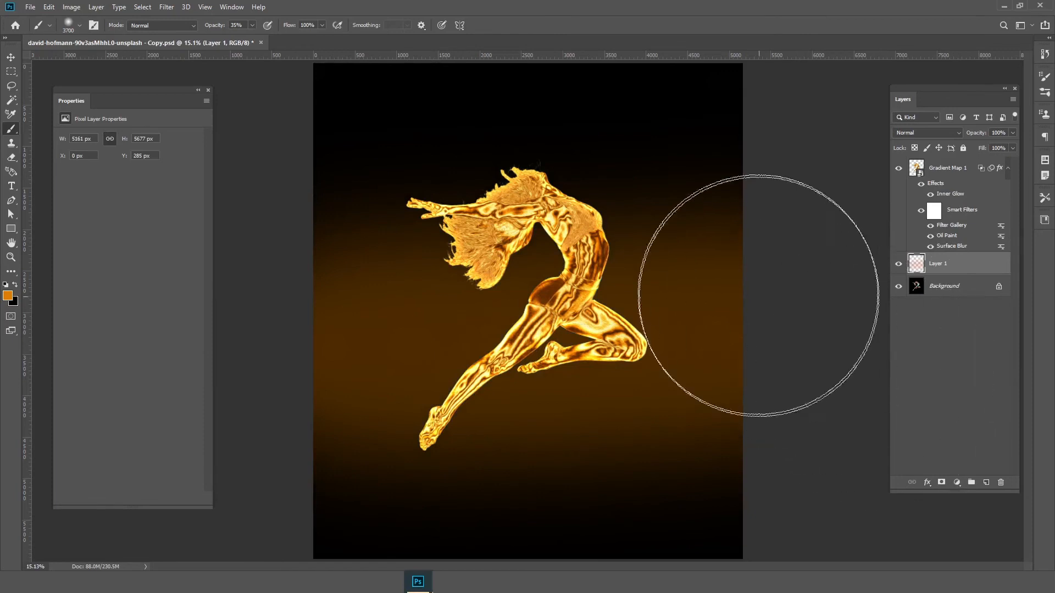
mouse_move(785, 225)
mouse_down()
mouse_move(388, 177)
mouse_move(212, 207)
mouse_up()
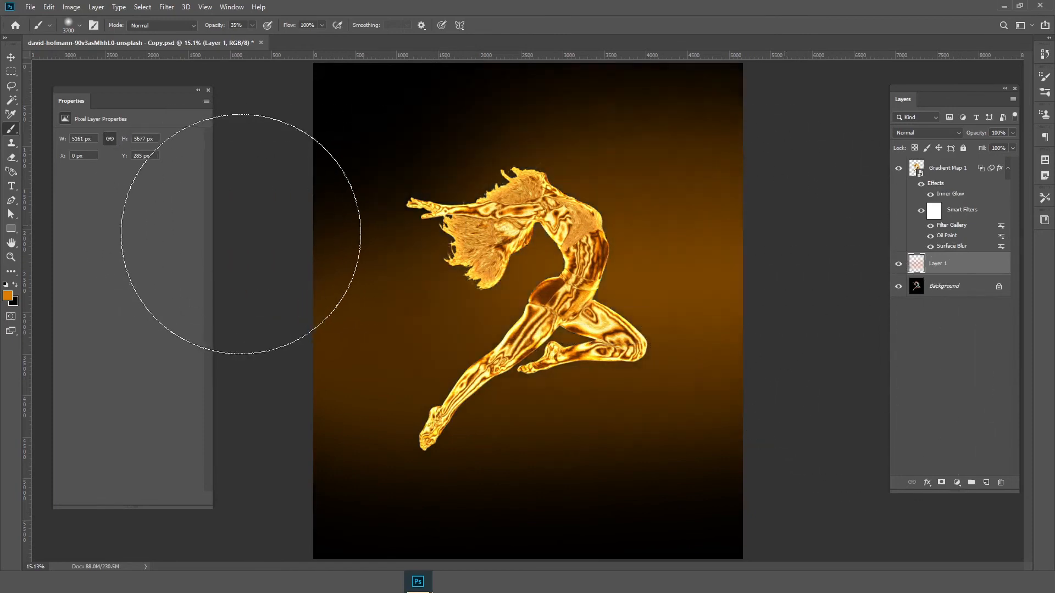
click(964, 175)
key(v)
key(shift+Up)
key(shift+Up)
key(shift+Up)
key(shift+Up)
key(shift+Up)
key(shift+Up)
key(shift+Up)
key(shift+Up)
key(shift+Up)
key(shift+Up)
key(shift+Up)
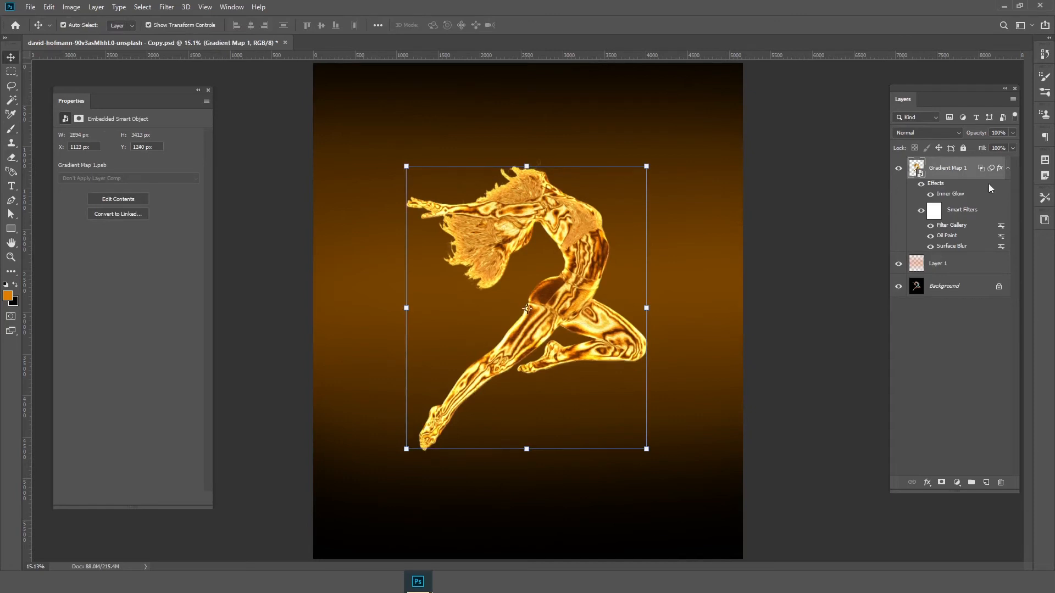
key(ctrl+z)
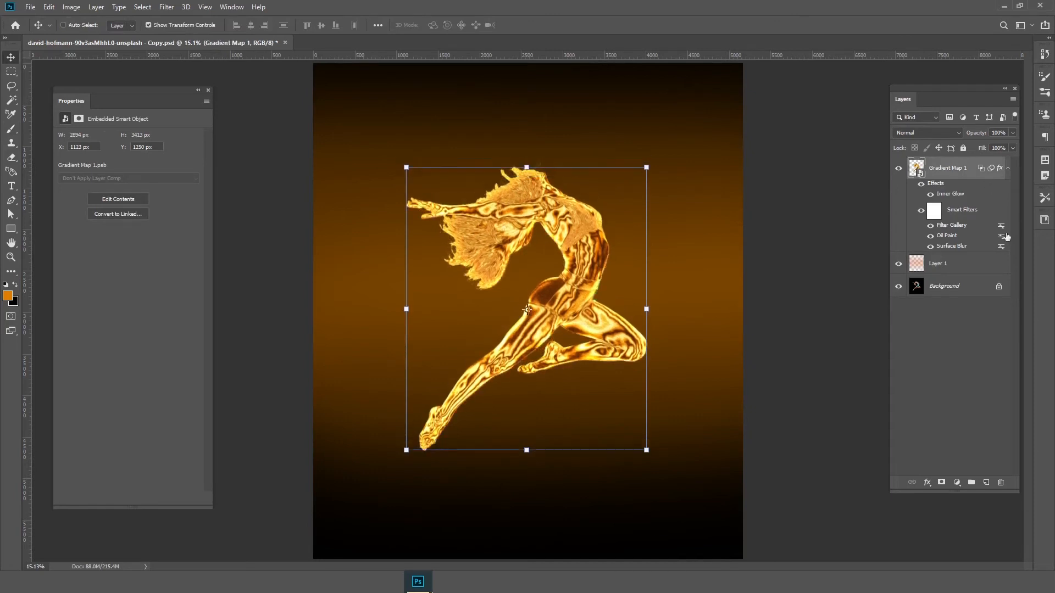
Hide the original Background layer, add a new layer directly above it and fill that layer with black
click(899, 286)
click(958, 292)
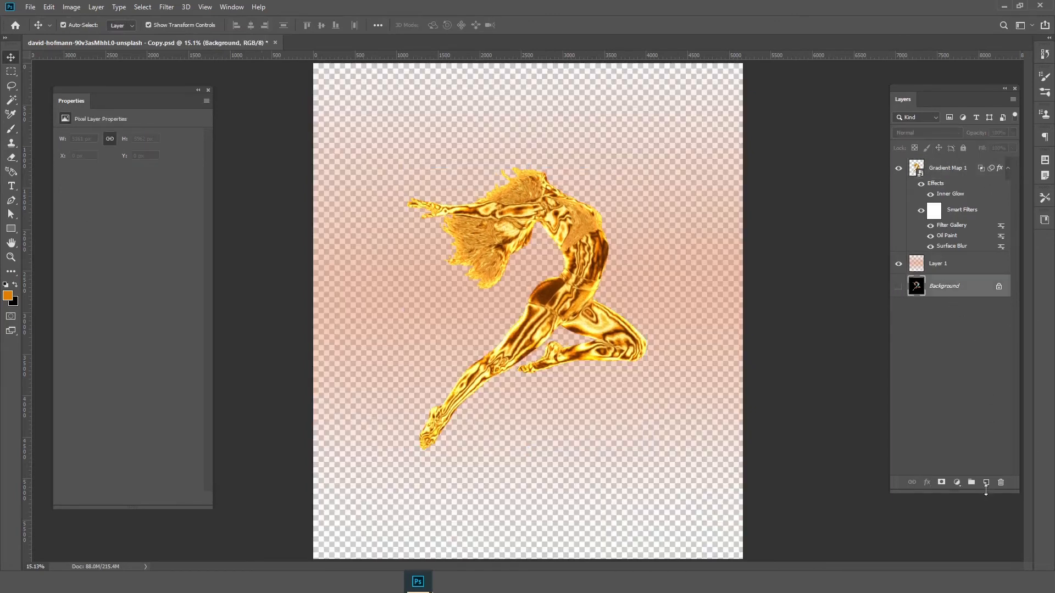
click(986, 484)
key(x)
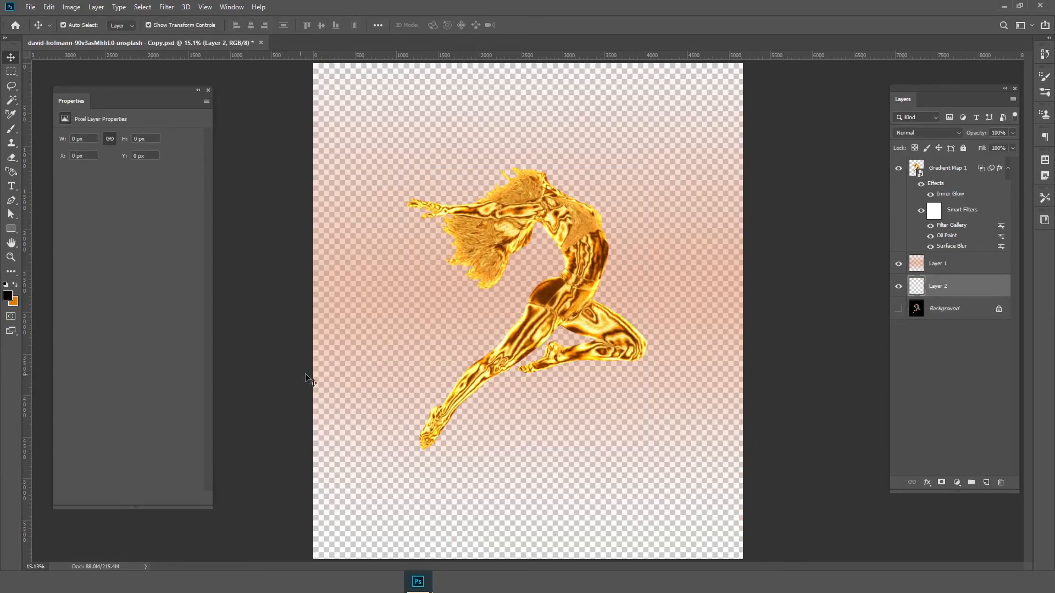
key(alt+BackSpace)
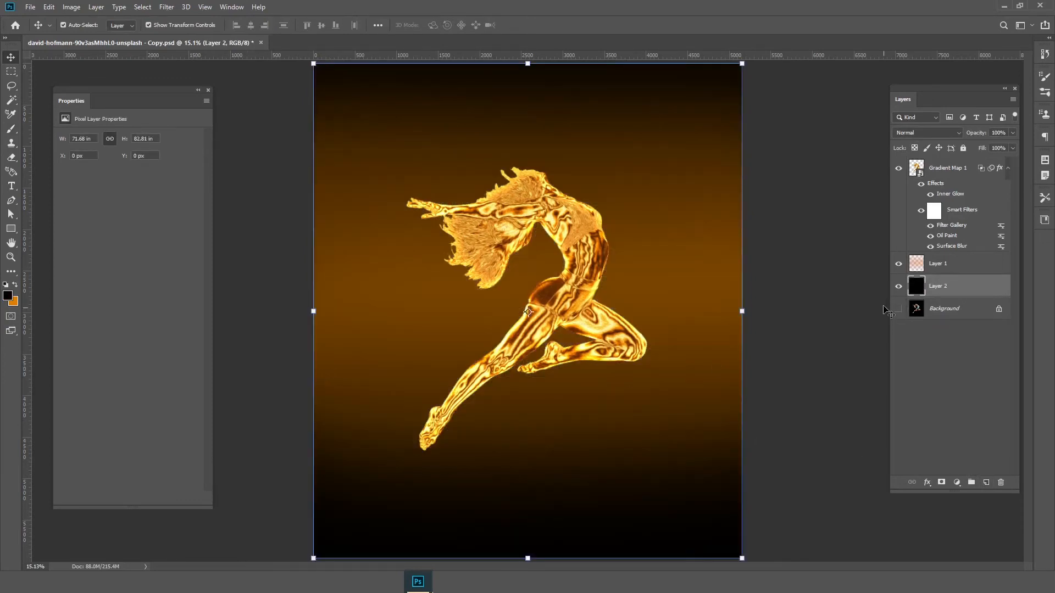
Move the dancer smart object straight up to the upper part of the canvas, keeping it horizontally centred
click(948, 171)
key(shift+Up)
key(shift+Up)
key(shift+Up)
key(shift+Up)
key(shift+Up)
key(shift+Up)
key(shift+Up)
key(shift+Up)
key(shift+Up)
key(shift+Up)
key(shift+Up)
key(shift+Up)
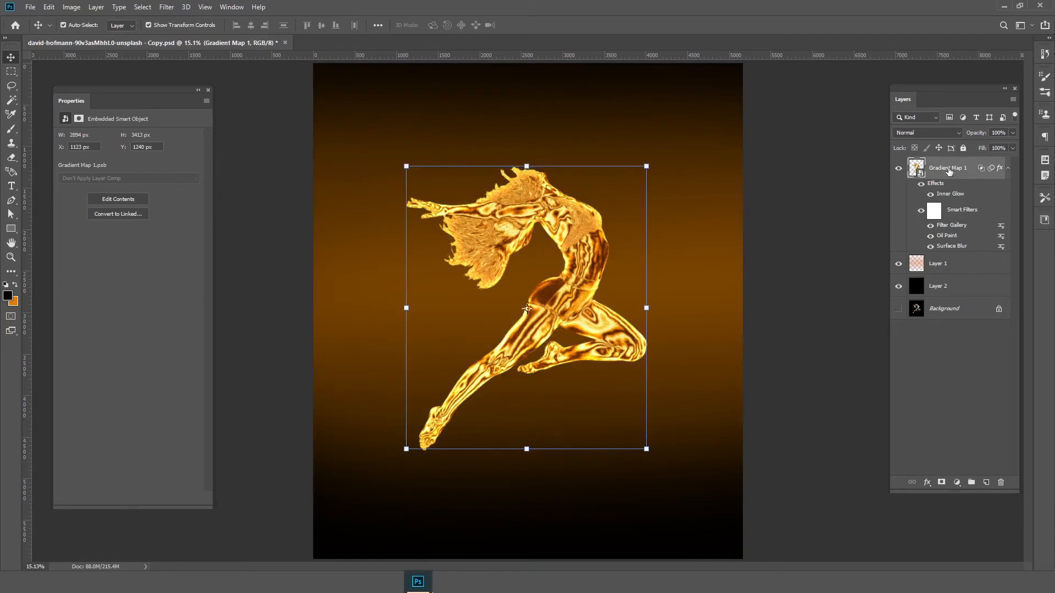
key(ctrl+t)
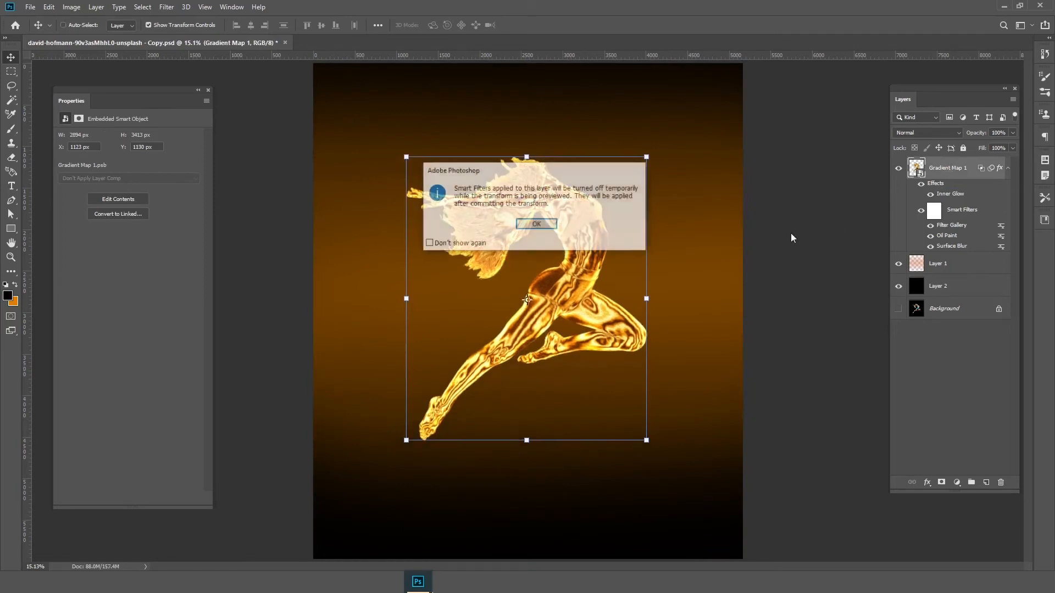
key(Return)
drag(570, 289, 574, 208)
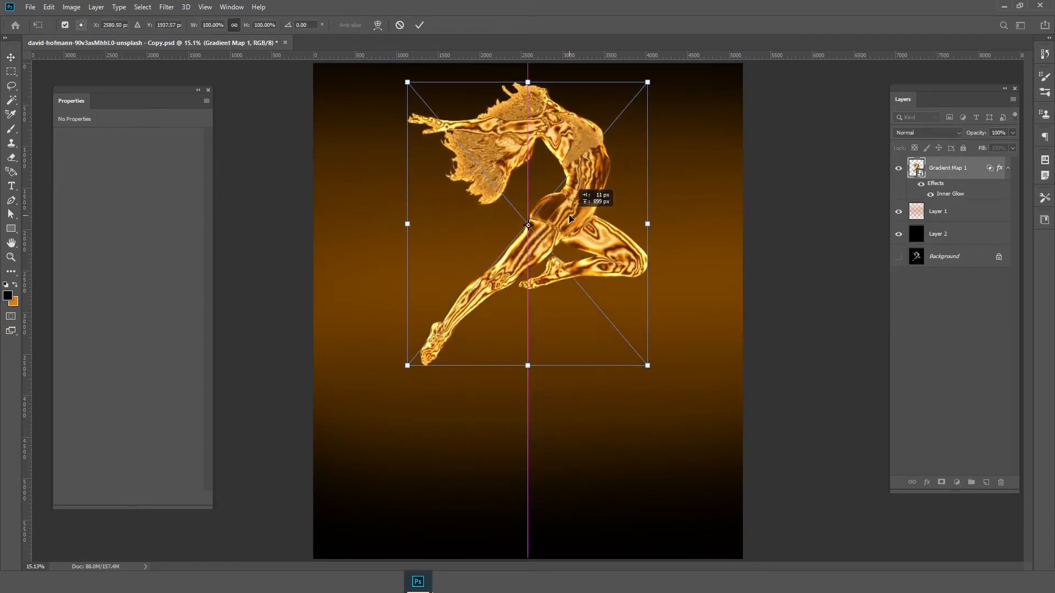
key(Return)
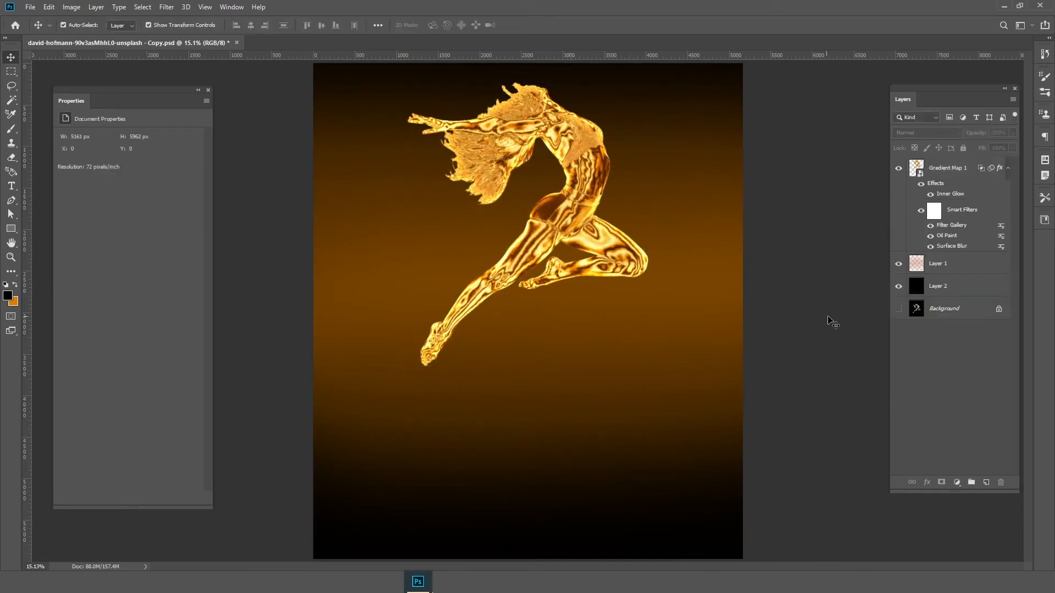
Add a new empty layer above the dancer and set the foreground color to white
click(965, 264)
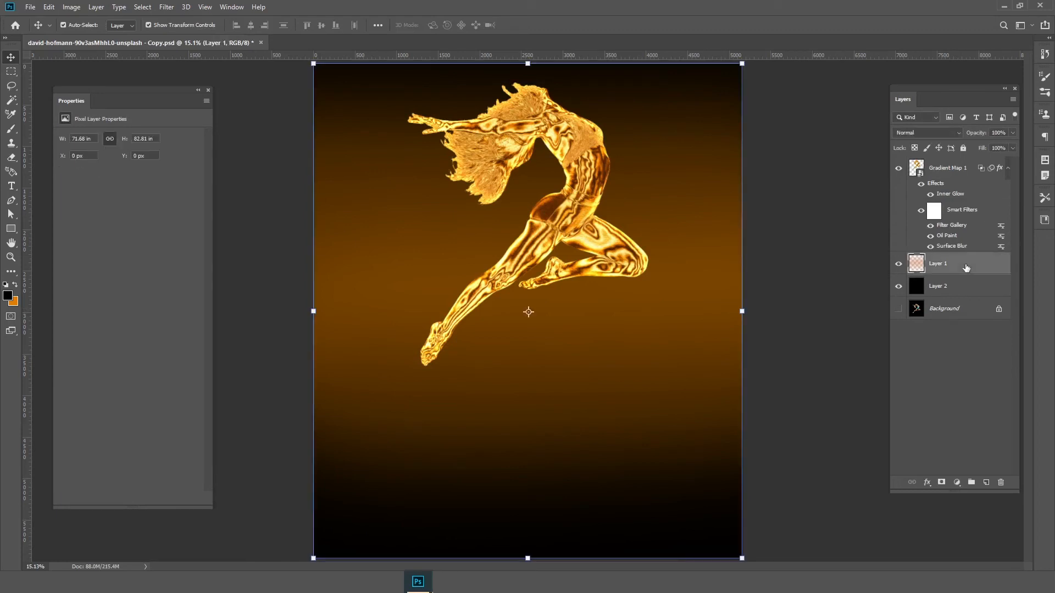
click(551, 223)
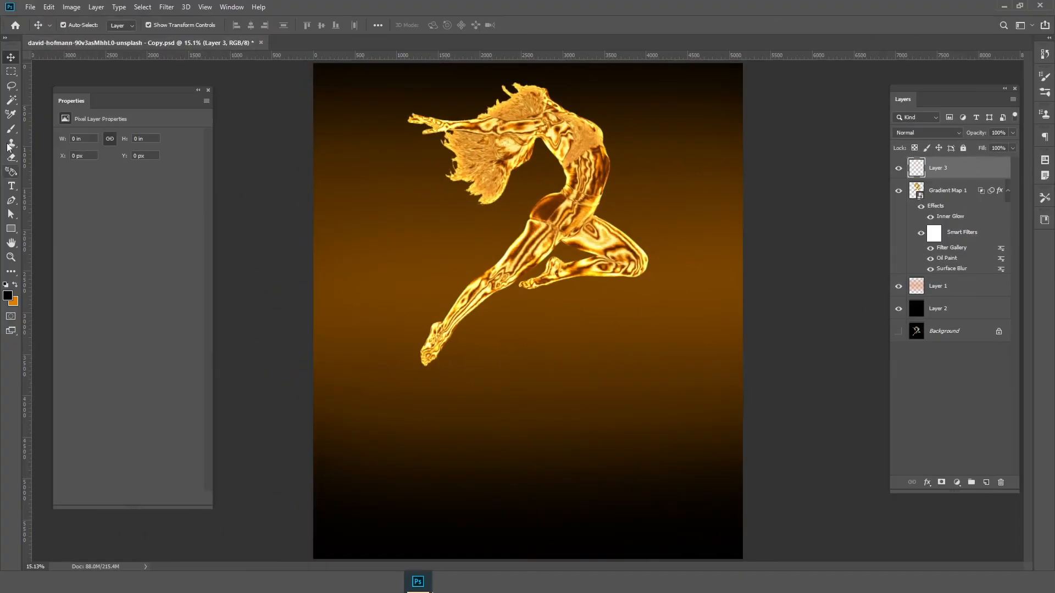
click(8, 296)
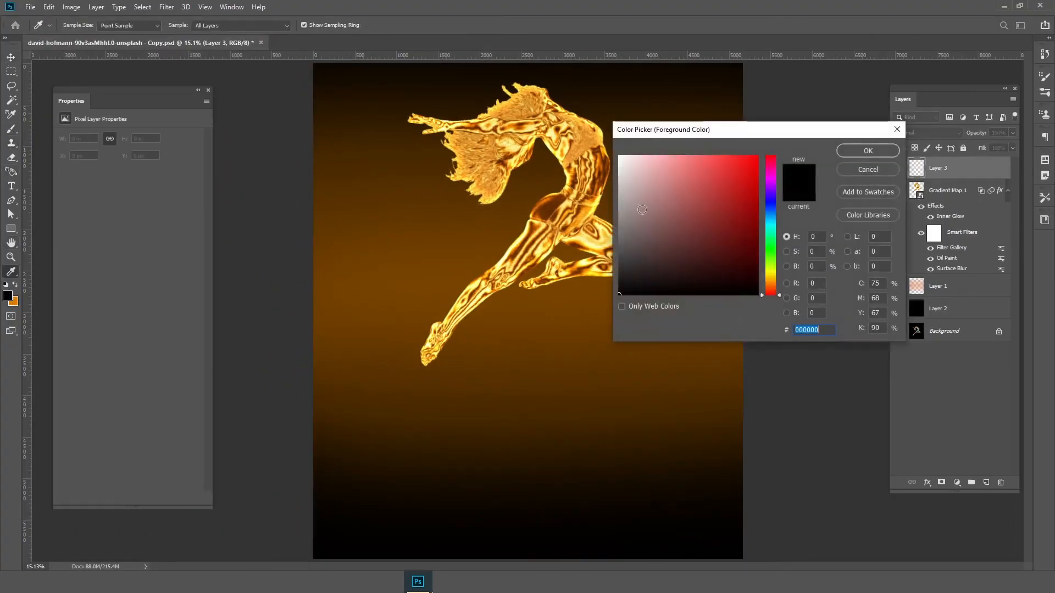
click(867, 150)
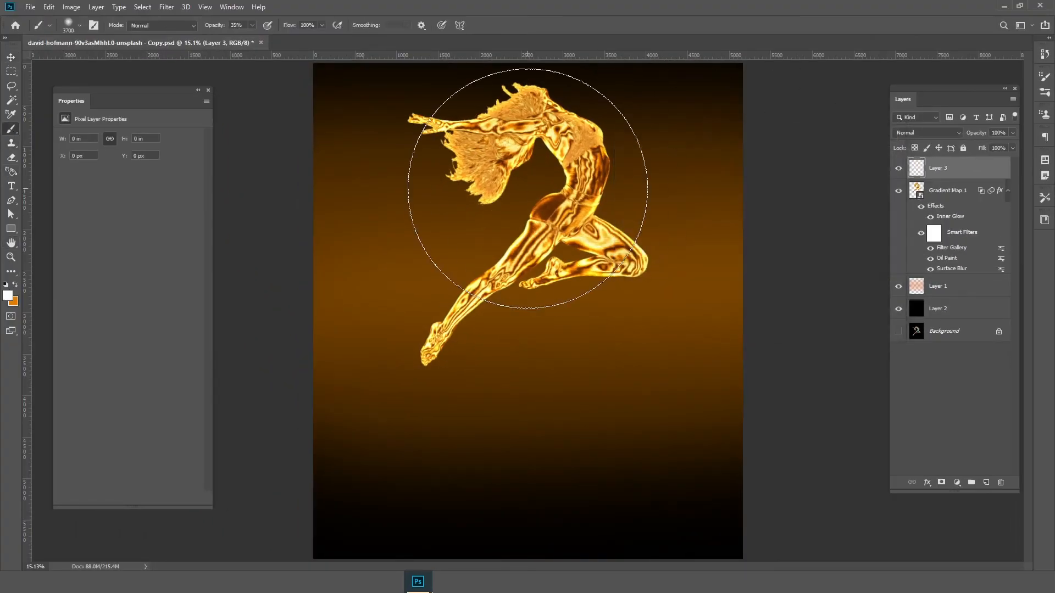
Paint soft white highlight spots on the dancer's torso, hip and extended leg with a 300 px brush at 100% opacity
key(bracketleft)
key(bracketleft)
key(bracketleft)
key(bracketleft)
key(bracketleft)
key(bracketleft)
key(bracketleft)
key(bracketleft)
key(bracketleft)
key(bracketleft)
key(bracketleft)
key(bracketleft)
key(bracketleft)
key(bracketleft)
key(bracketleft)
key(bracketleft)
key(bracketleft)
key(bracketleft)
key(bracketleft)
key(bracketleft)
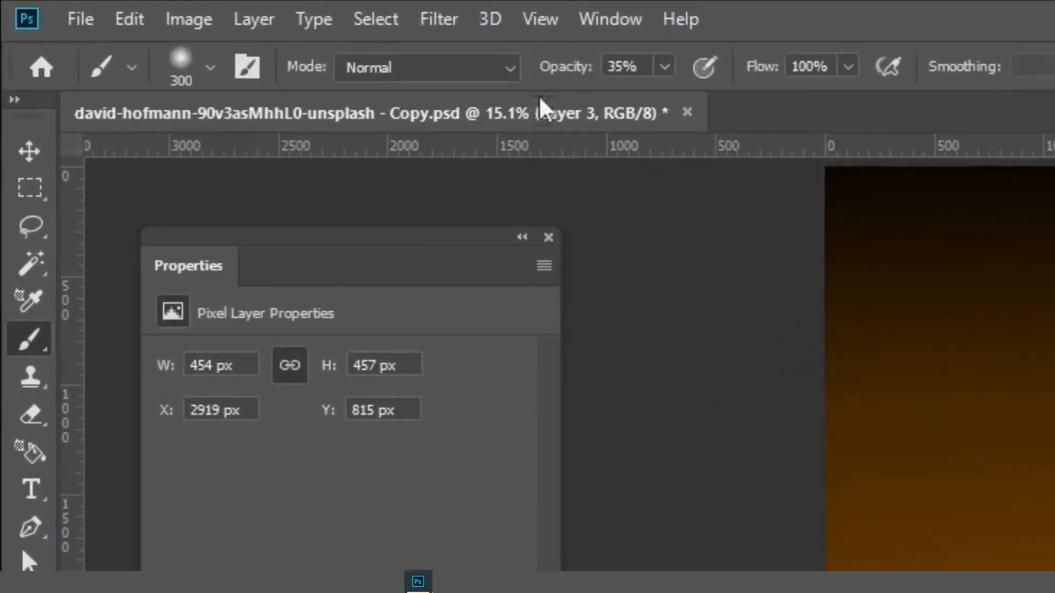
key(Return)
click(578, 155)
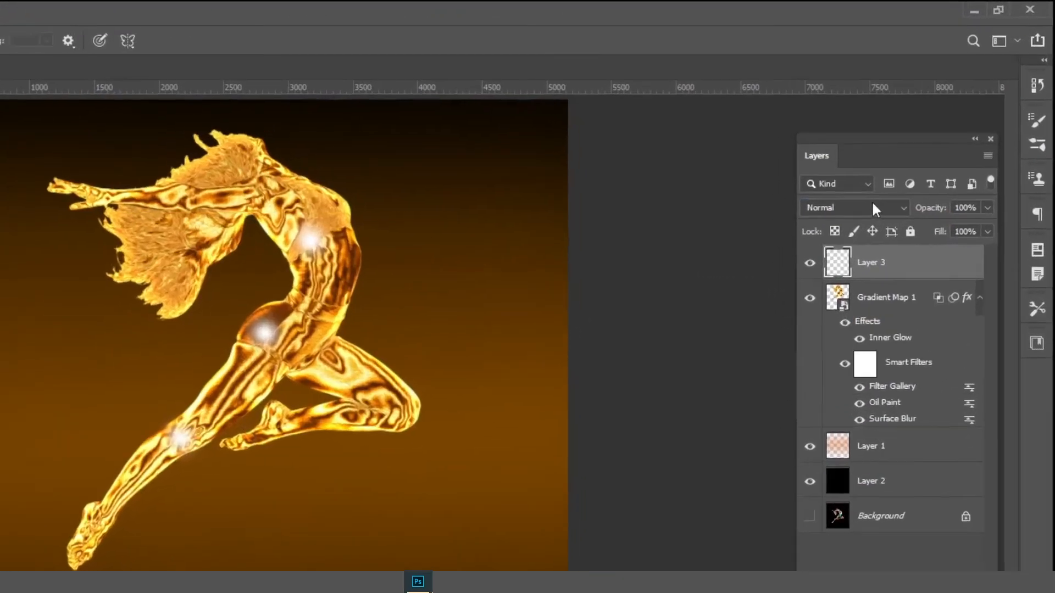
Blend the highlight layer in Color Dodge mode at 64% fill and compare the dancer with and without it
click(938, 131)
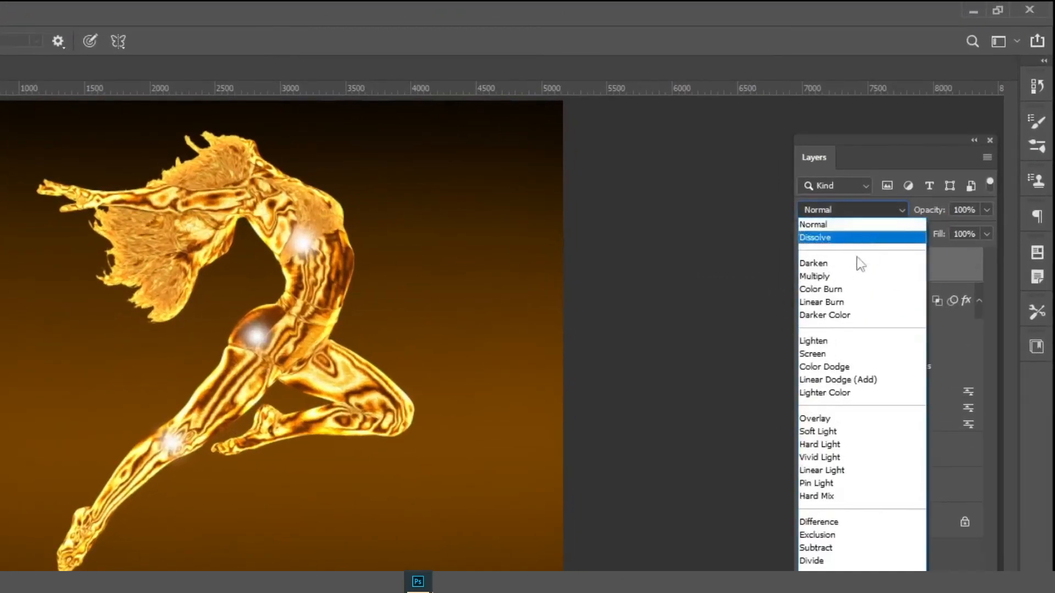
click(840, 367)
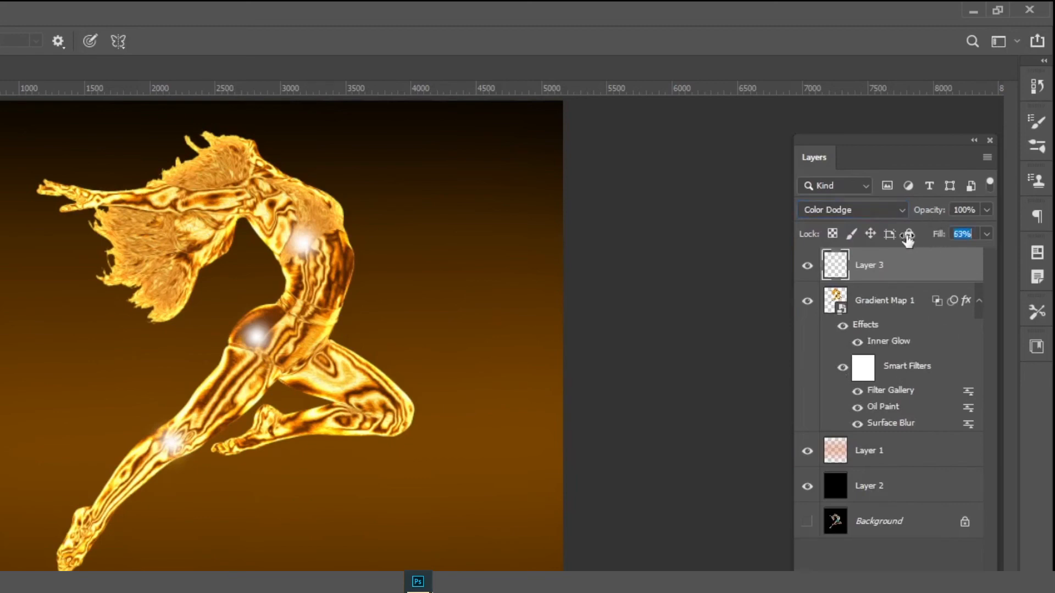
drag(908, 240, 902, 240)
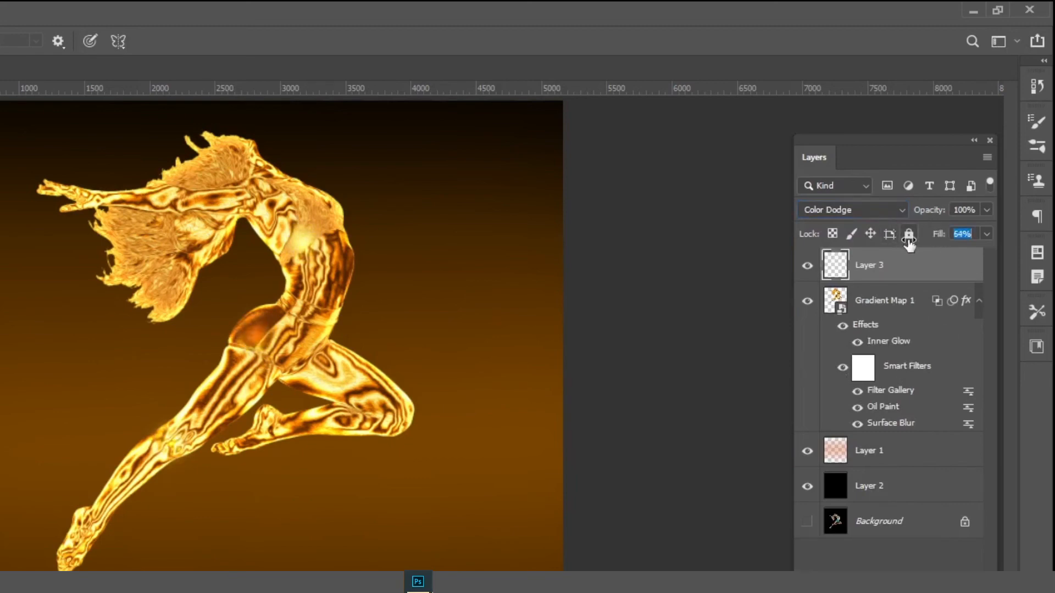
click(807, 266)
click(808, 266)
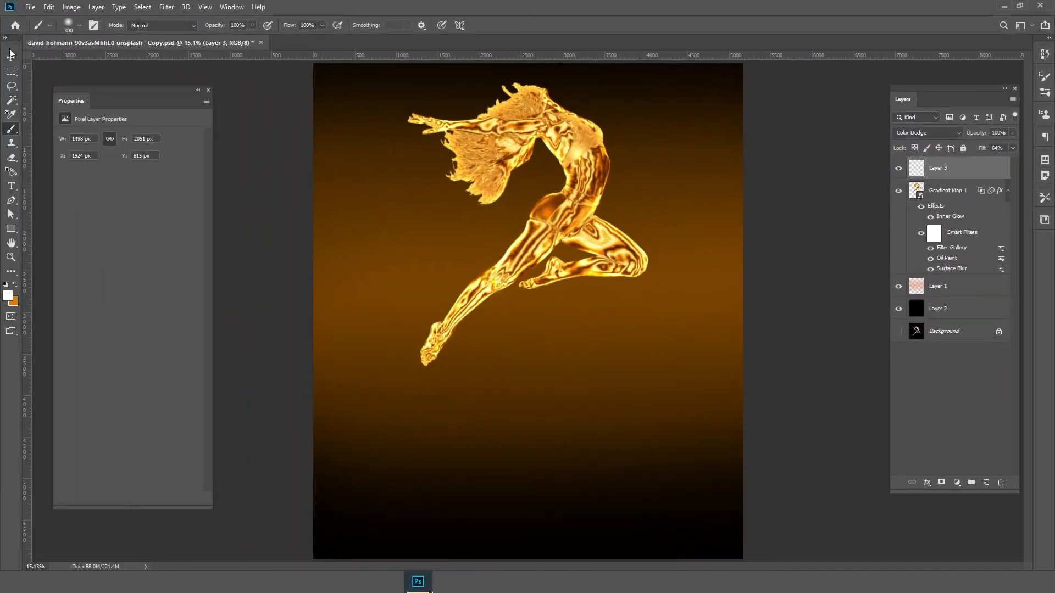
click(11, 57)
click(830, 330)
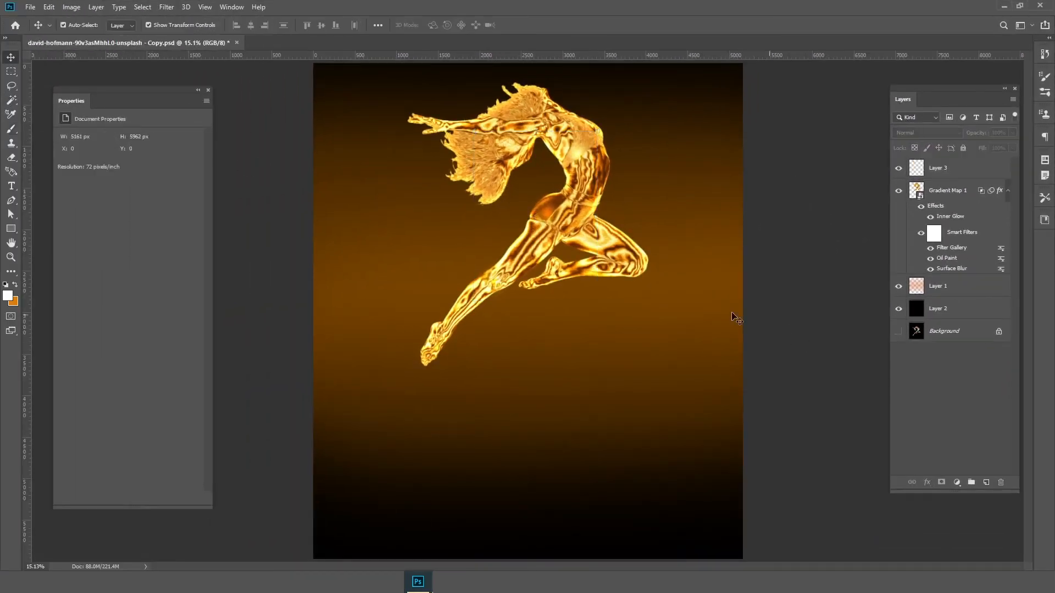
Duplicate the Gradient Map 1 dancer layer, then rasterize the copy together with its layer style
click(960, 192)
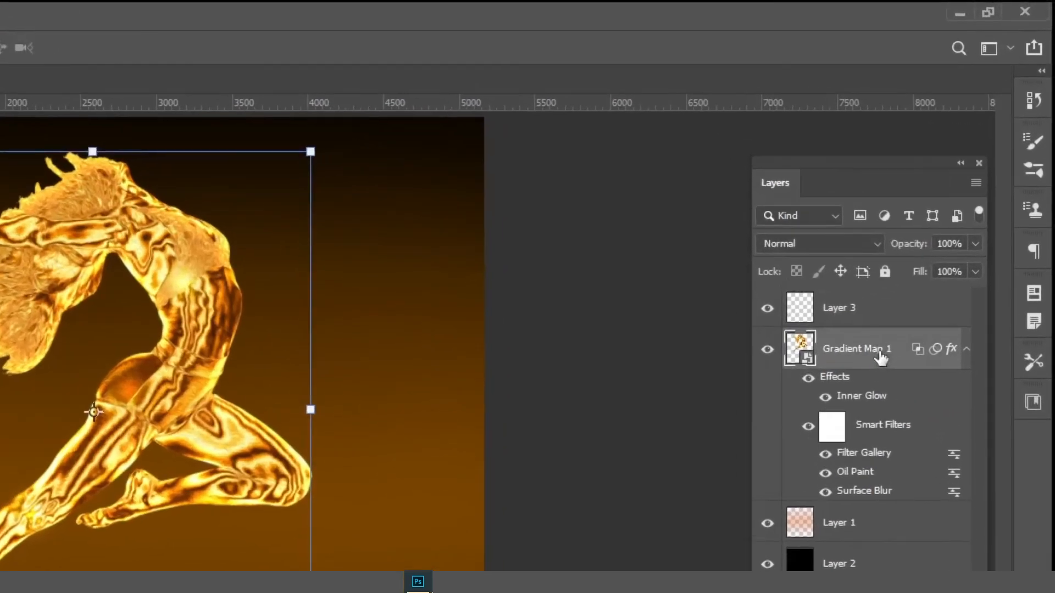
right_click(959, 191)
click(681, 247)
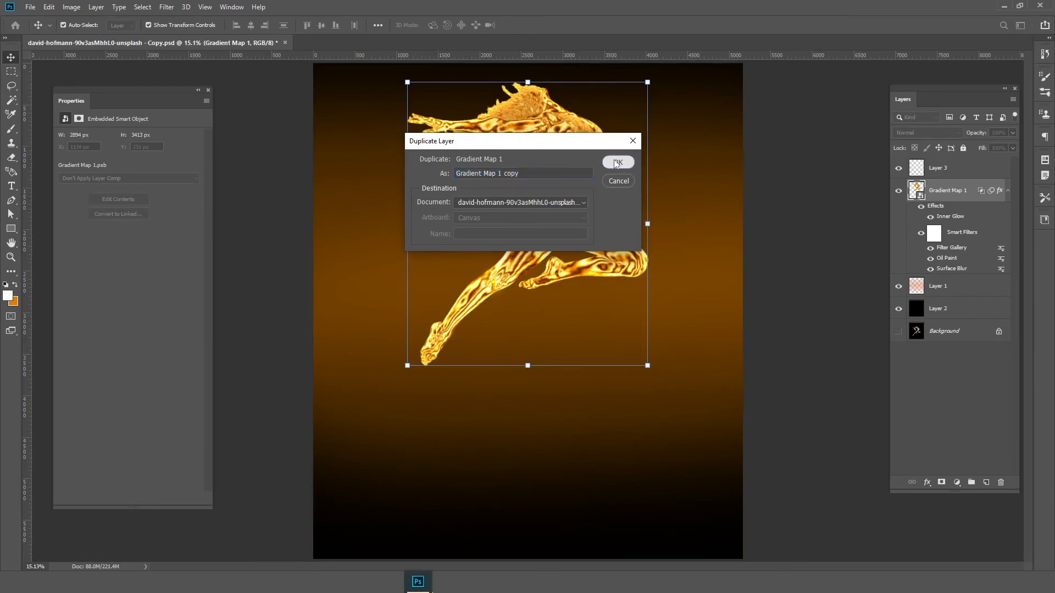
click(531, 194)
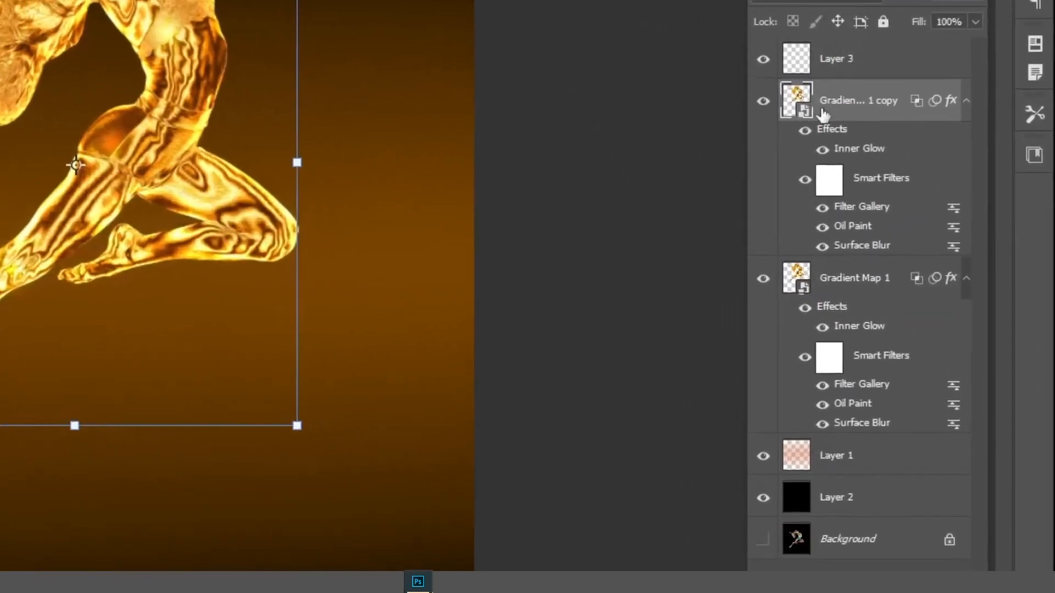
right_click(929, 191)
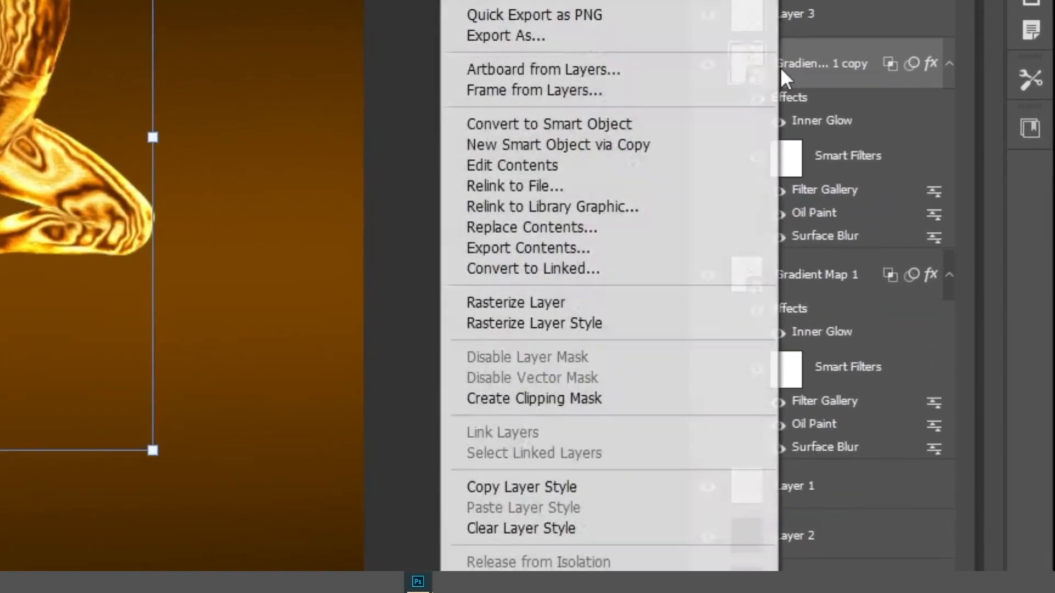
click(543, 305)
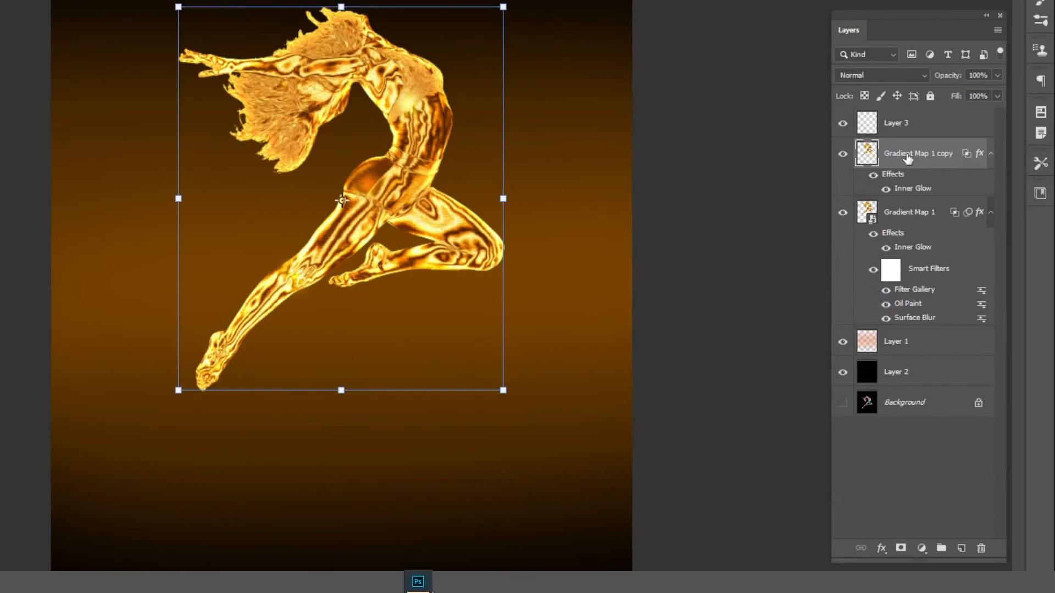
right_click(946, 192)
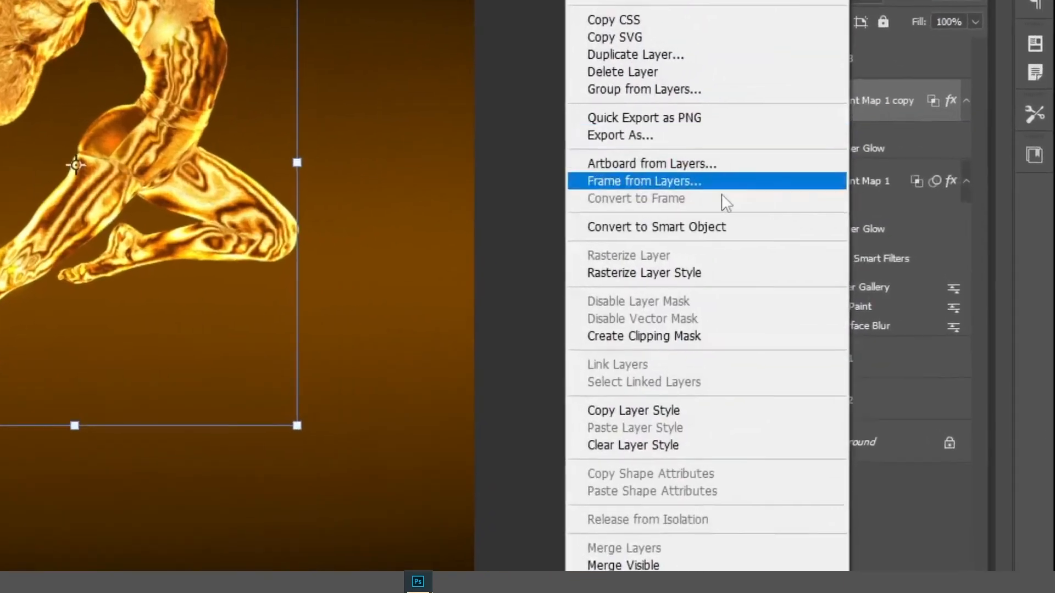
click(607, 270)
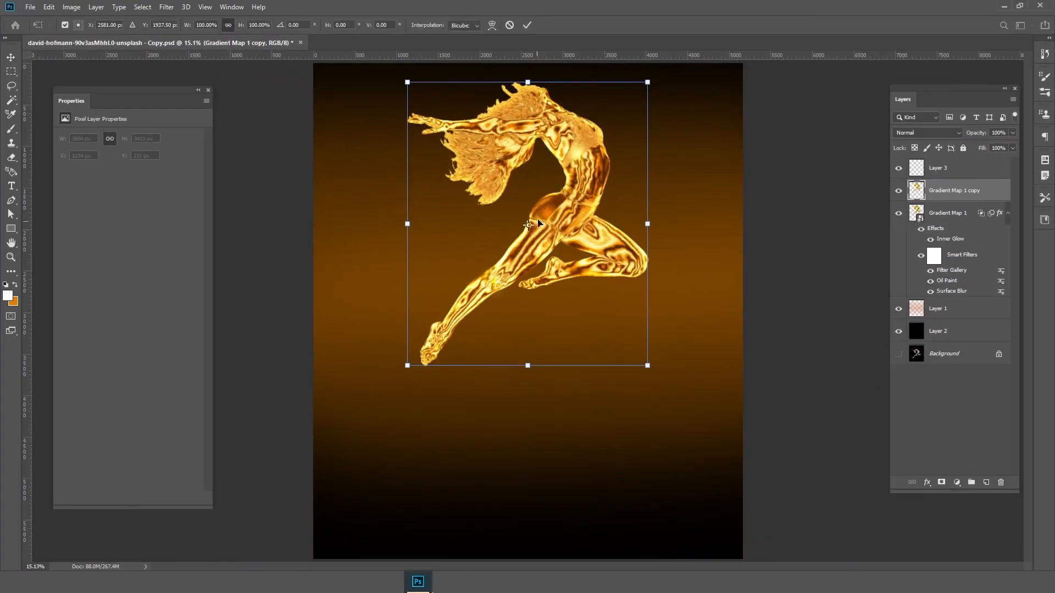
Flip the dancer copy vertically and place it below the original as a reflection, with the feet touching
right_click(545, 167)
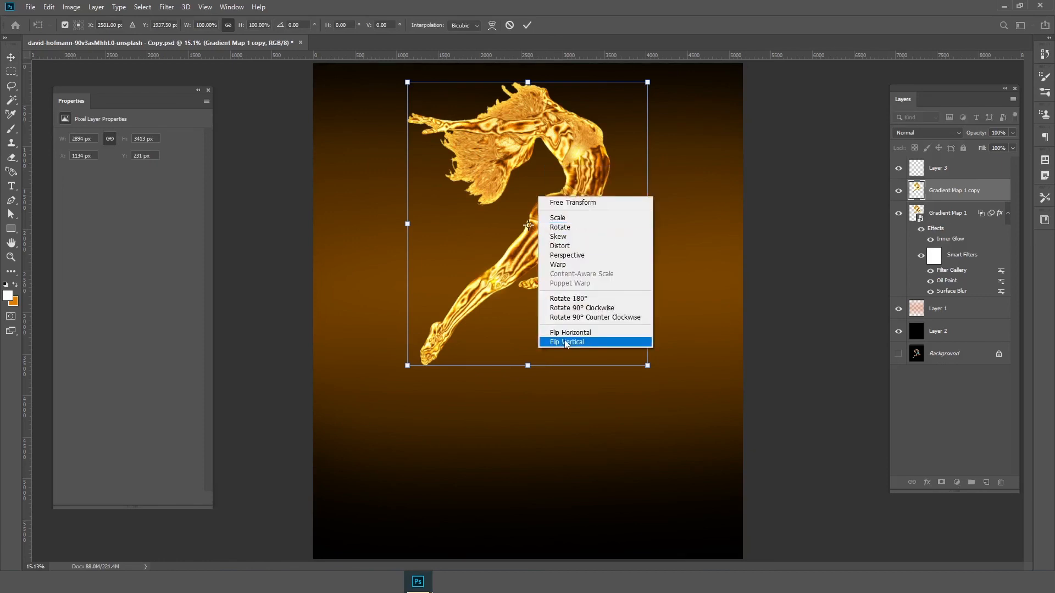
click(565, 341)
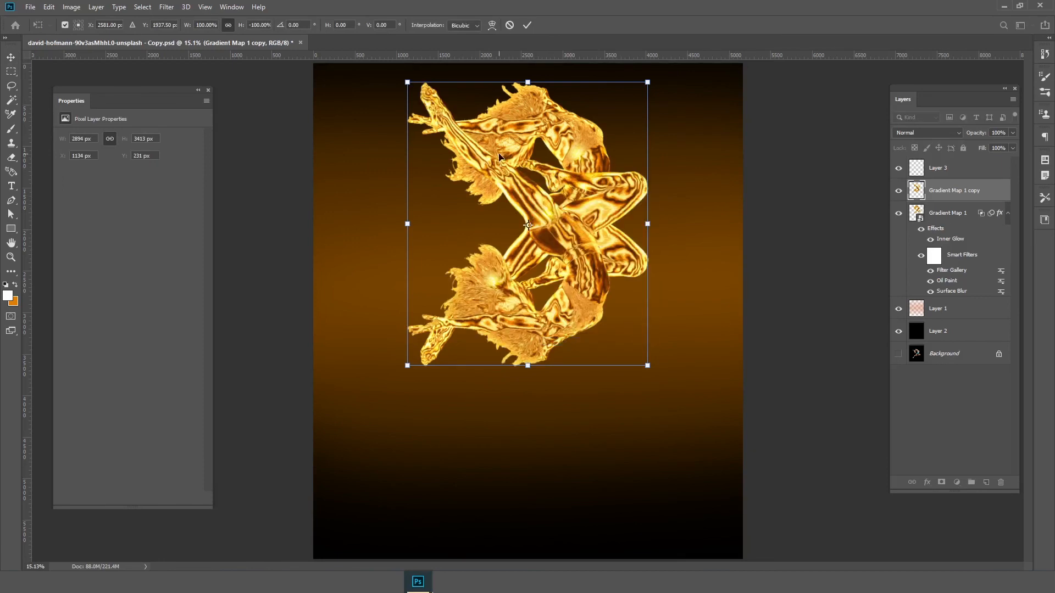
drag(498, 154, 522, 423)
key(ctrl+minus)
scroll(553, 415, down, 1)
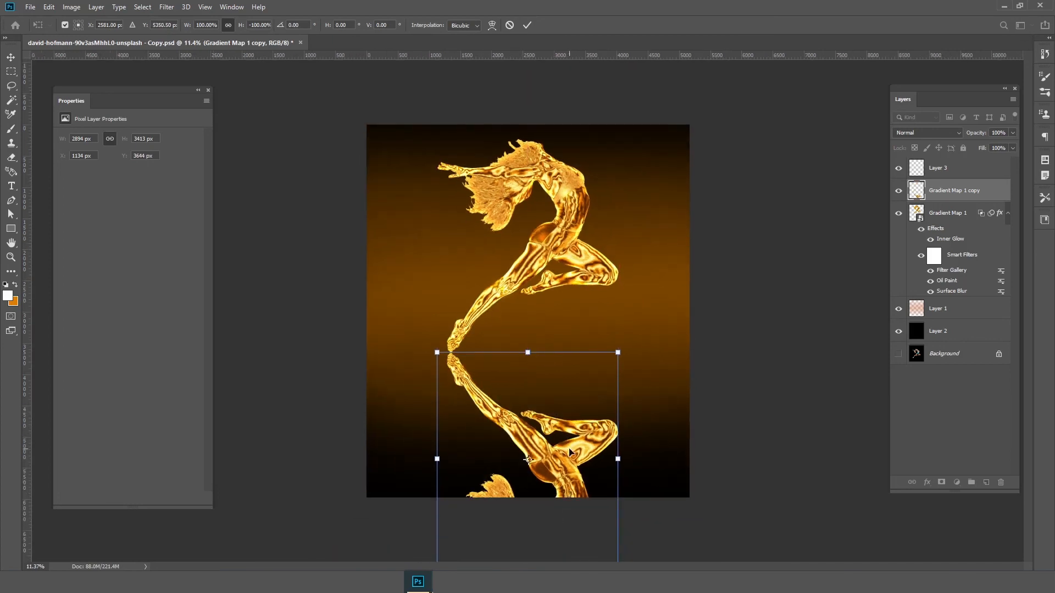
key(Return)
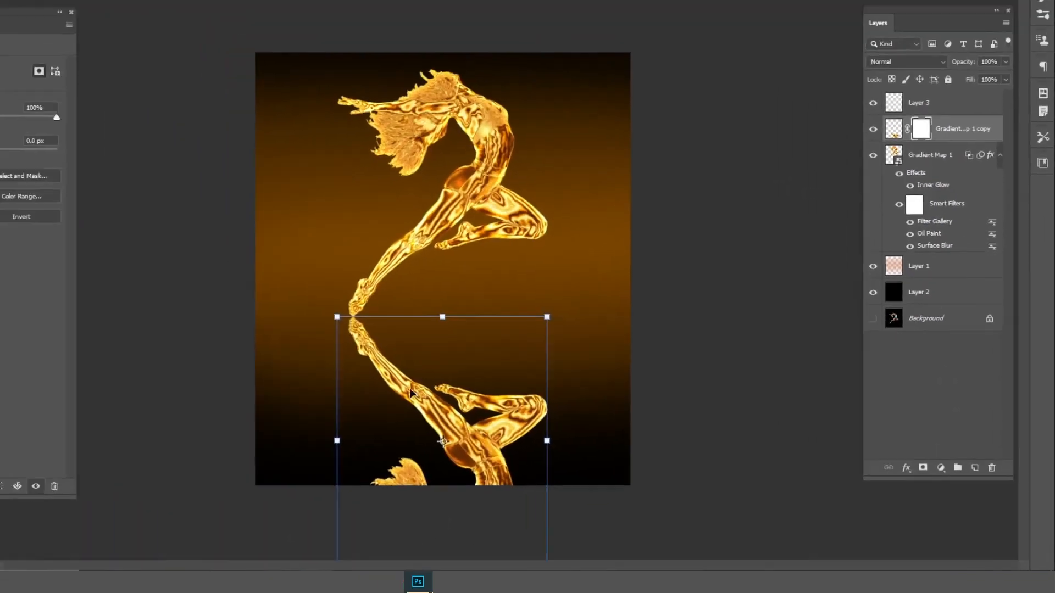
Add a layer mask to the reflection and fade its lower part with wide black strokes at 30% opacity, enlarging the brush to 2700 px
key(b)
drag(476, 59, 435, 59)
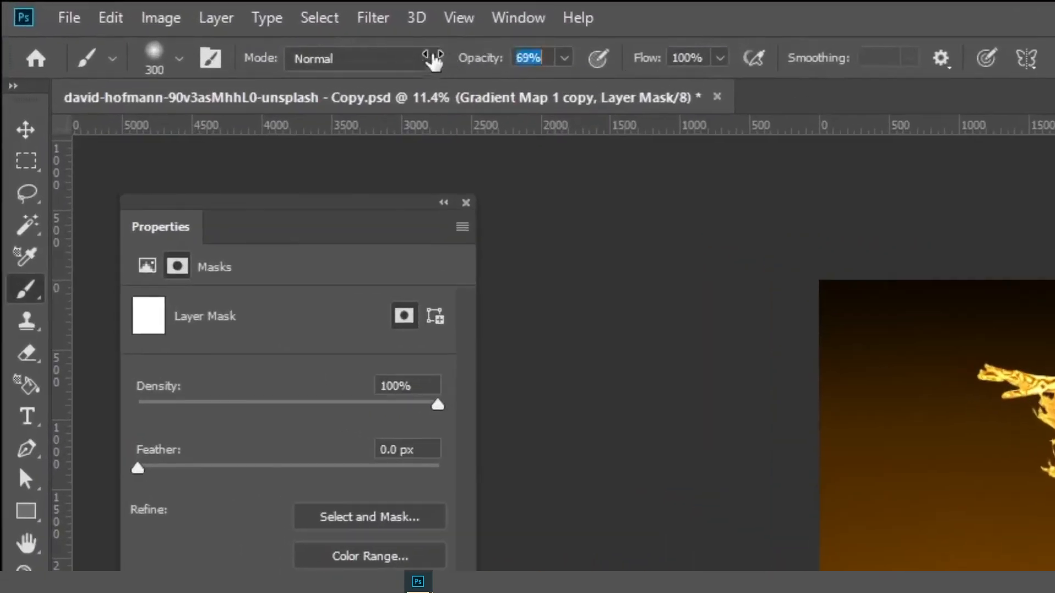
key(bracketright)
key(bracketright)
key(bracketright)
key(bracketright)
key(bracketright)
key(bracketright)
key(bracketright)
key(bracketright)
key(bracketright)
key(bracketright)
key(bracketright)
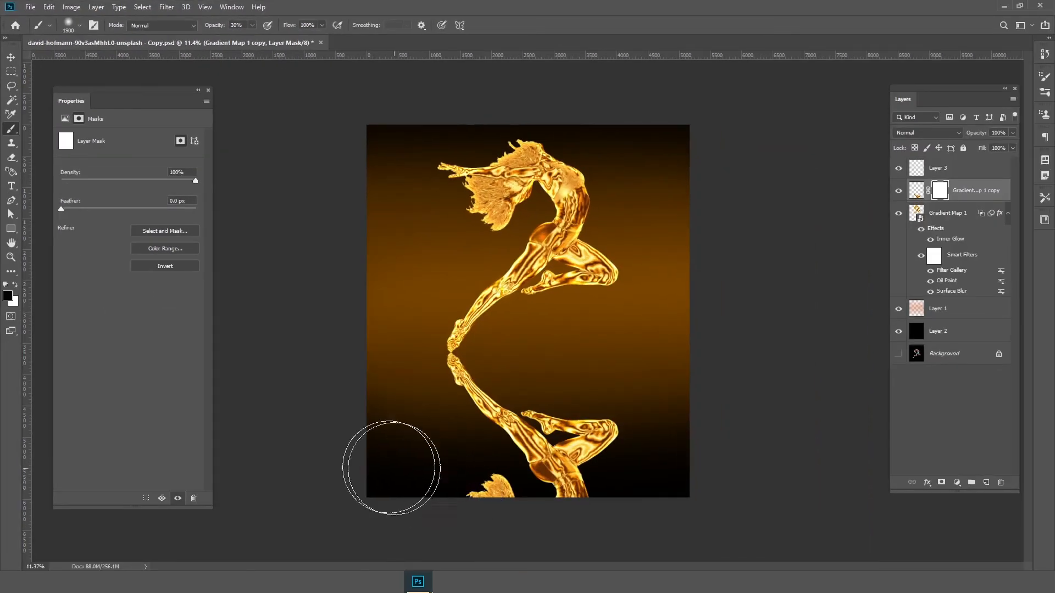
key(bracketright)
key(bracketright)
key(bracketright)
key(bracketright)
key(bracketright)
drag(342, 396, 683, 391)
key(bracketright)
key(bracketright)
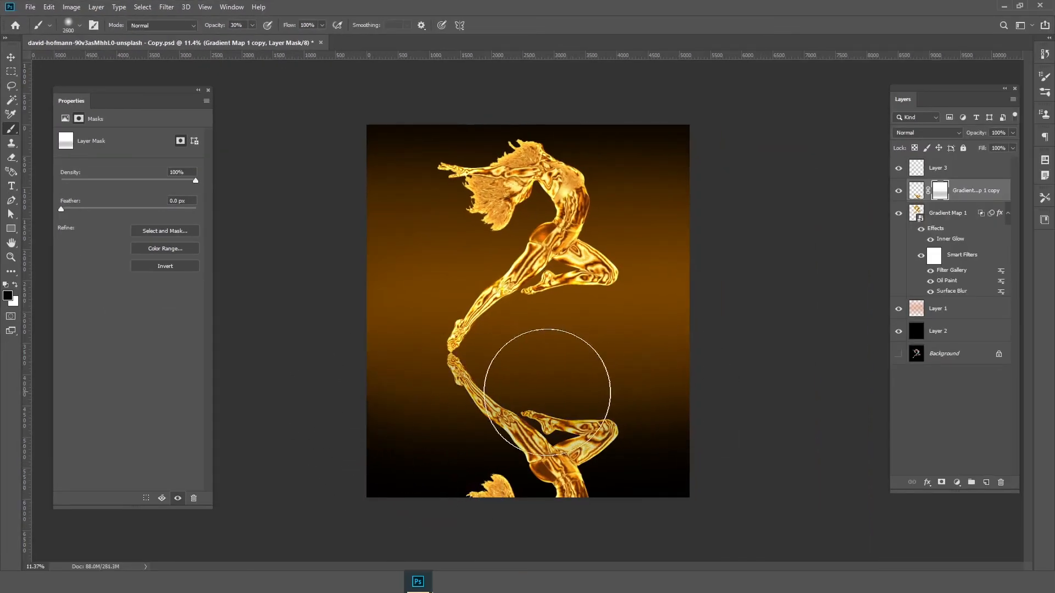
drag(384, 460, 789, 459)
key(bracketright)
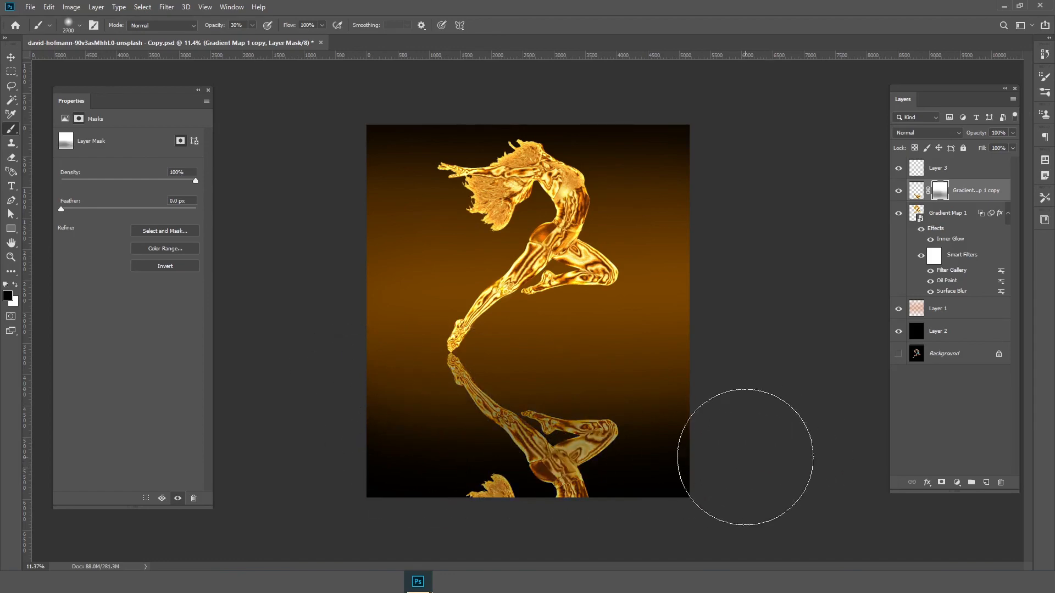
drag(313, 468, 779, 450)
Fade the bottom of the reflection further on its mask with a 3000 px black brush at 62% opacity
key(bracketright)
key(bracketright)
key(bracketright)
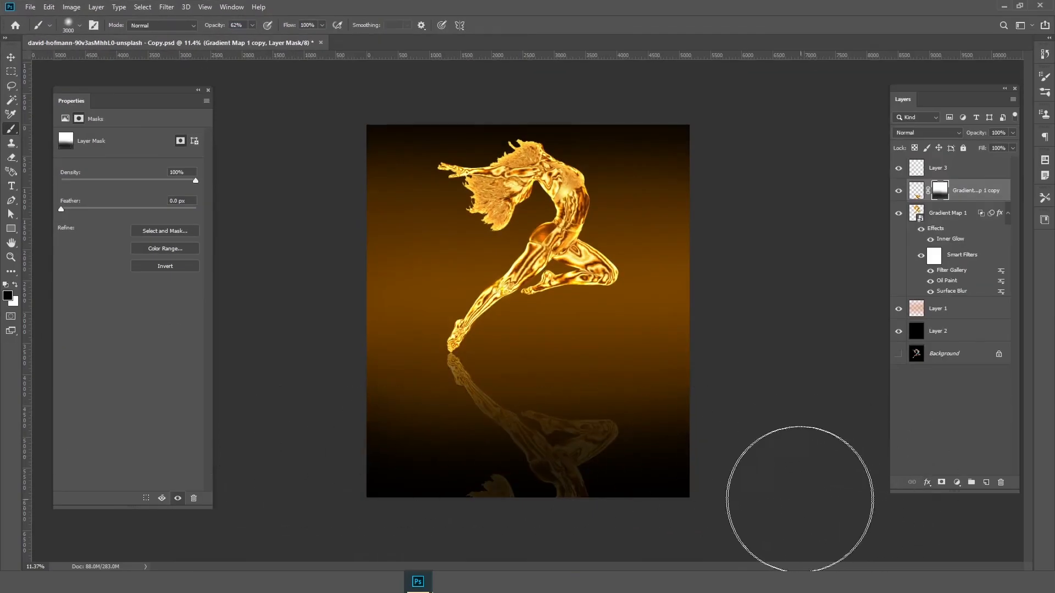
drag(800, 500, 227, 494)
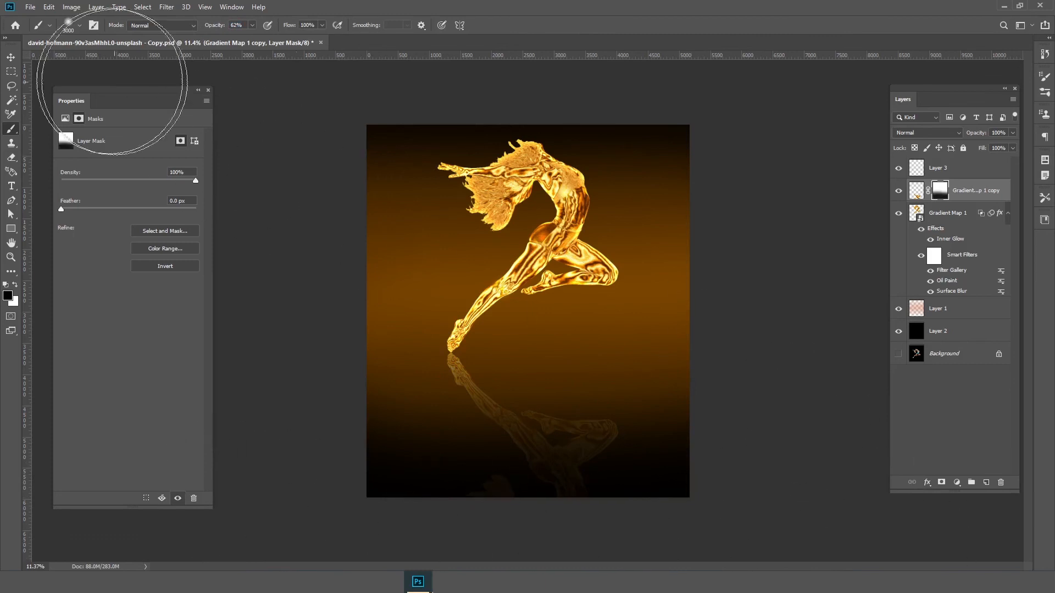